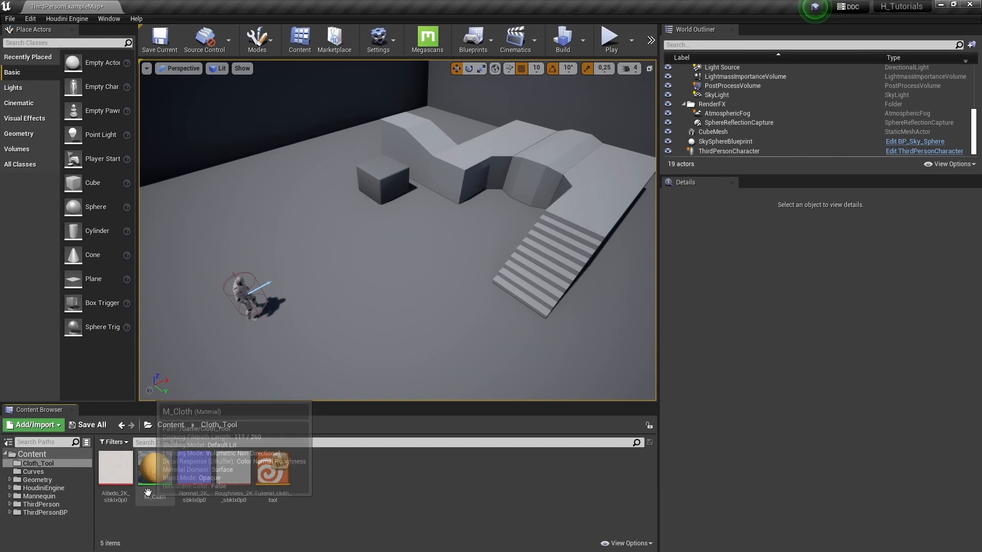
Open the M_Cloth material to examine its texture node graph and fabric preview, then close it
double_click(158, 459)
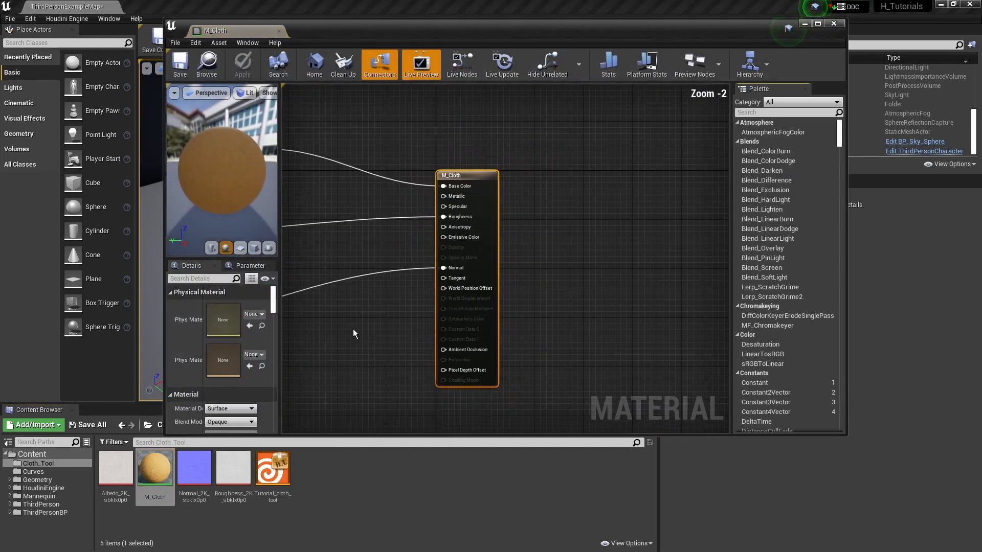
scroll(206, 147, up, 4)
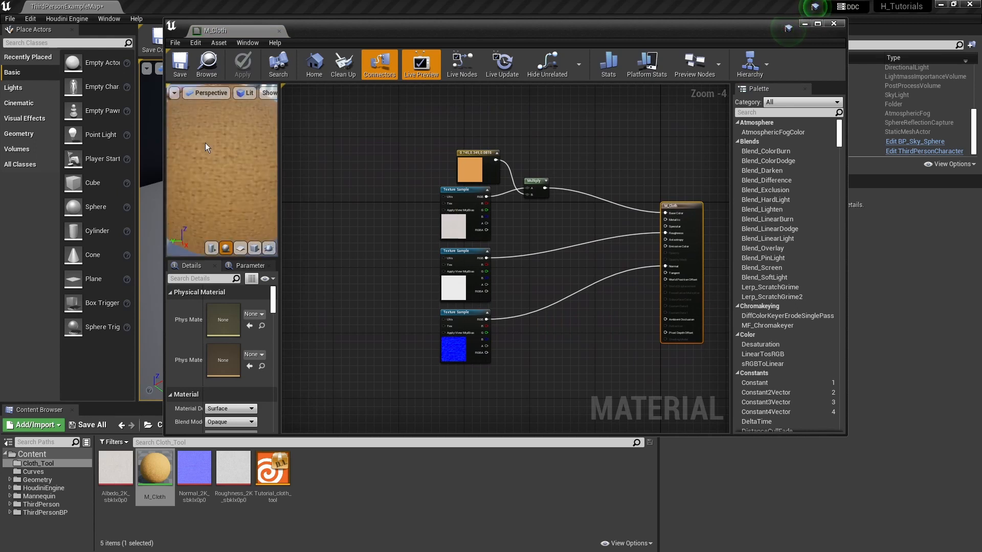
drag(206, 147, 250, 143)
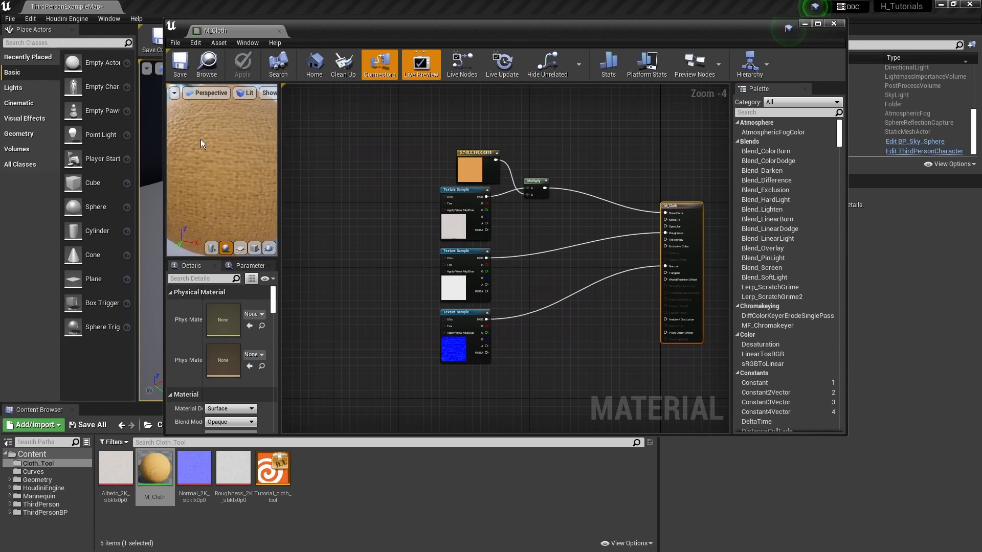
click(834, 23)
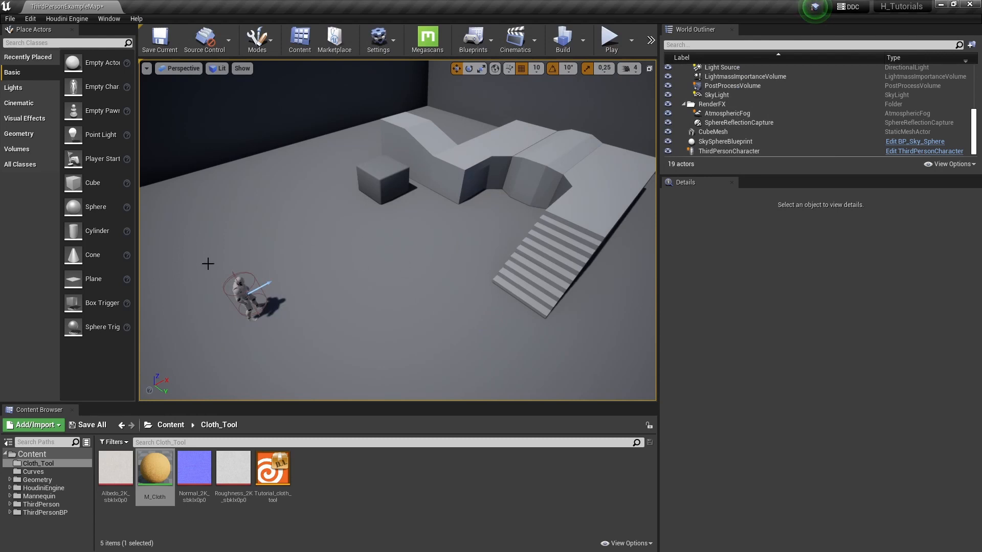
Check the Houdini Engine session options and place the Tutorial_cloth_tool asset on the floor beside the stairs
right_drag(386, 250, 504, 245)
key(w)
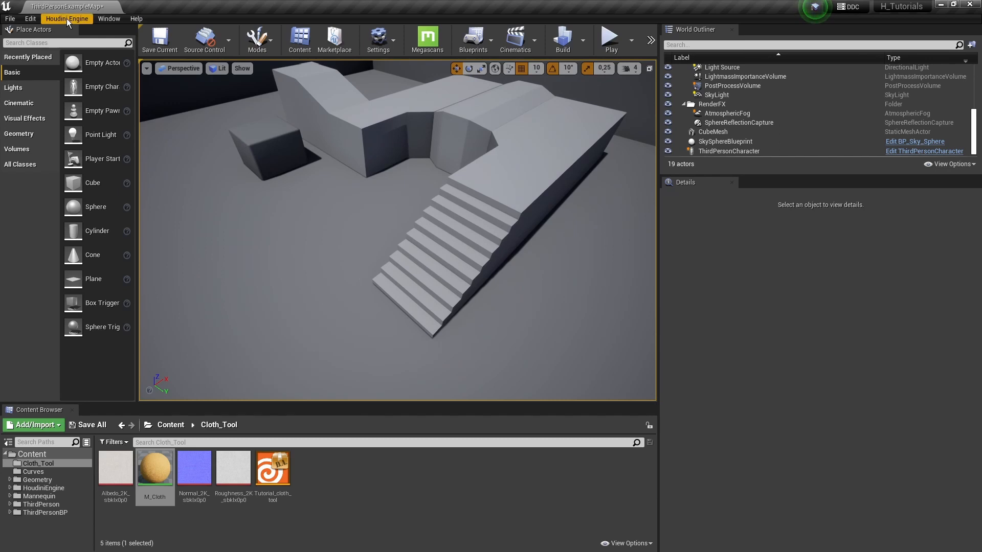
click(66, 19)
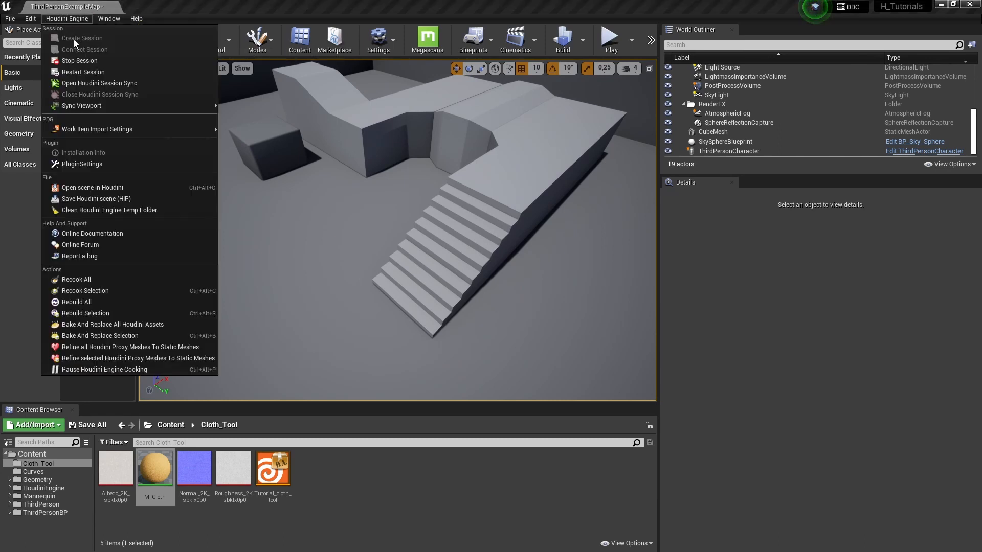
click(77, 20)
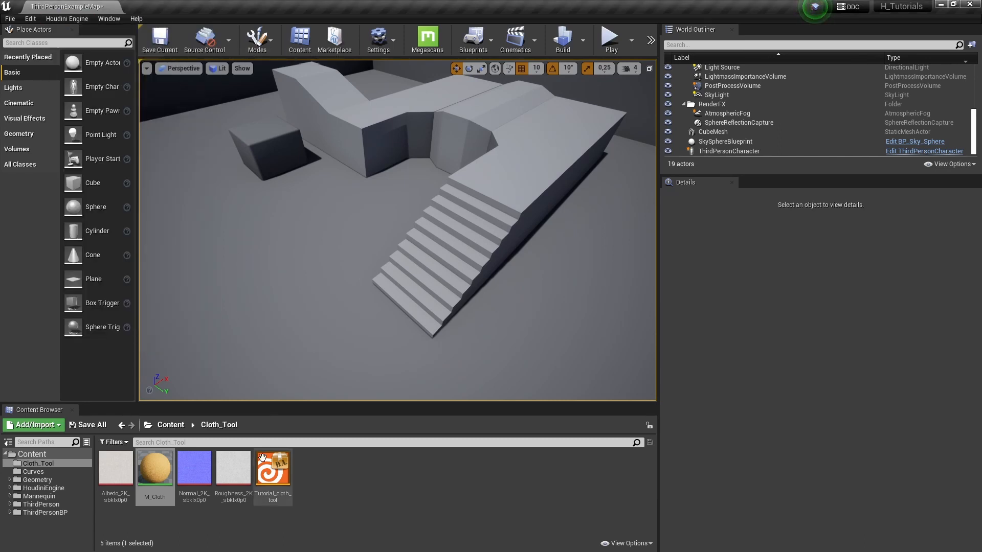
drag(272, 468, 359, 229)
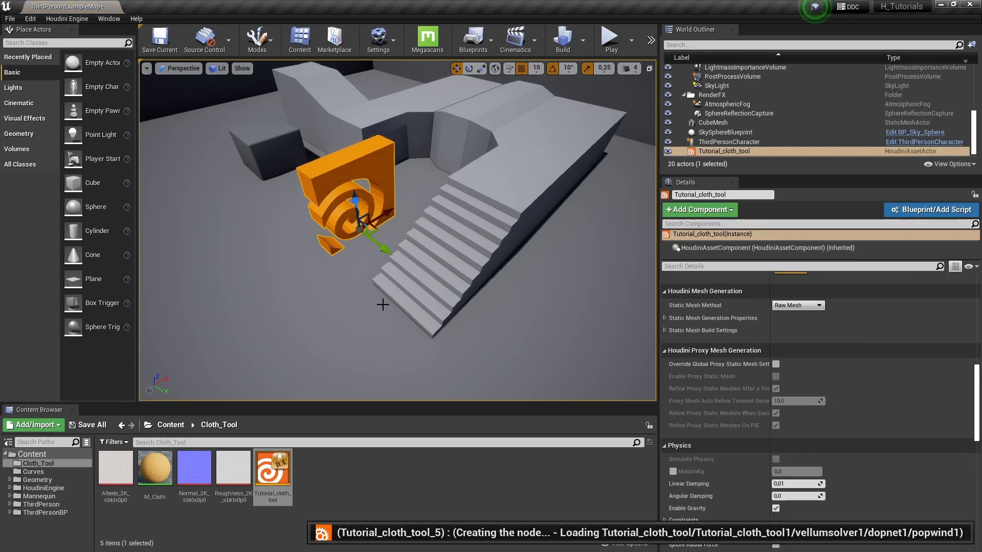
Examine the cloth tool's bake settings, Geometry and Simulation parameters, and its Cloth object, Pin cloth and Collisions inputs
scroll(686, 421, up, 10)
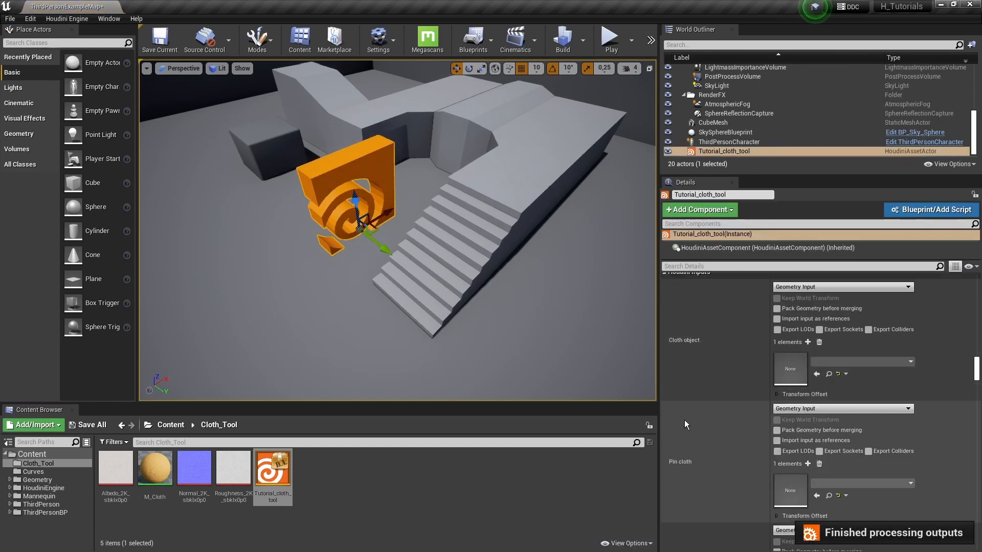
scroll(688, 422, up, 3)
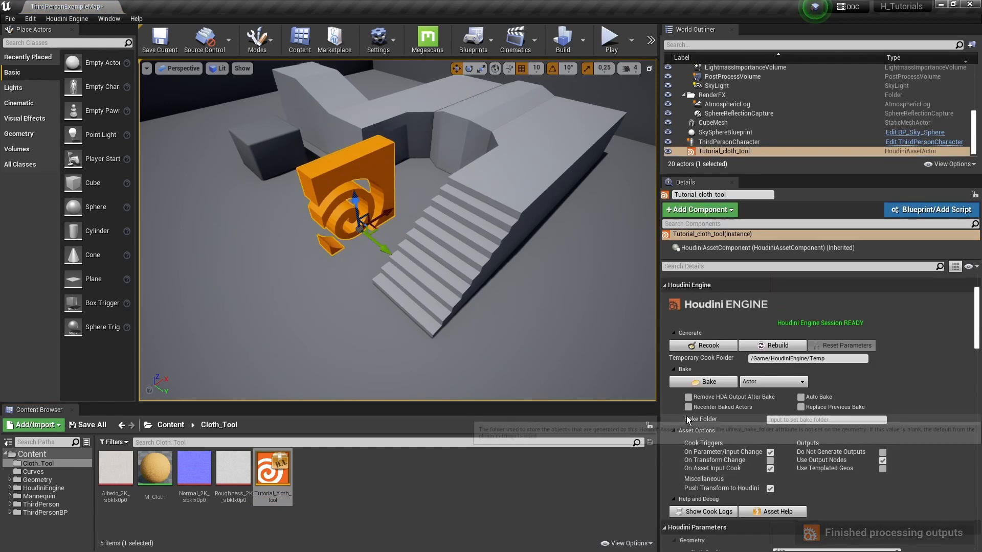
right_drag(442, 212, 494, 222)
scroll(747, 420, down, 6)
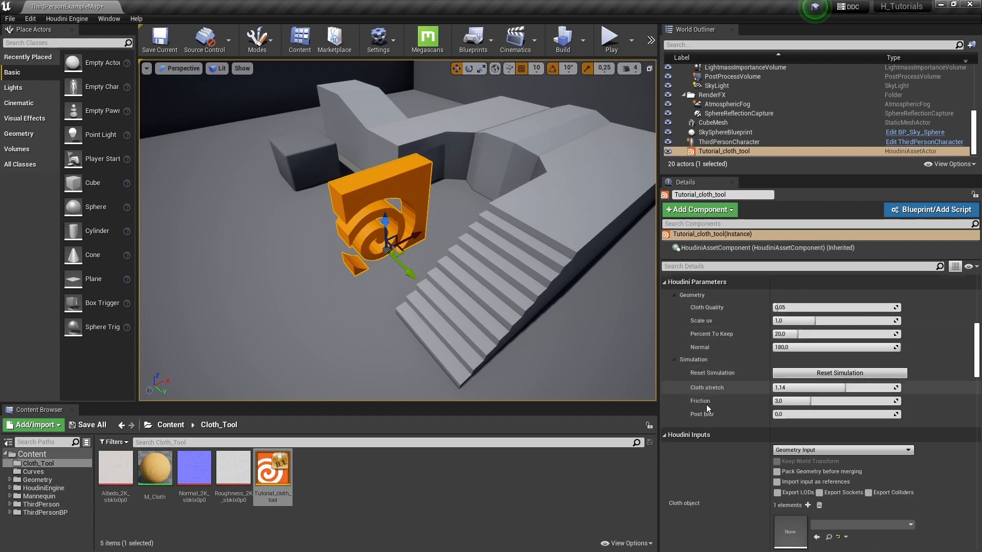
scroll(707, 405, down, 5)
scroll(716, 409, down, 2)
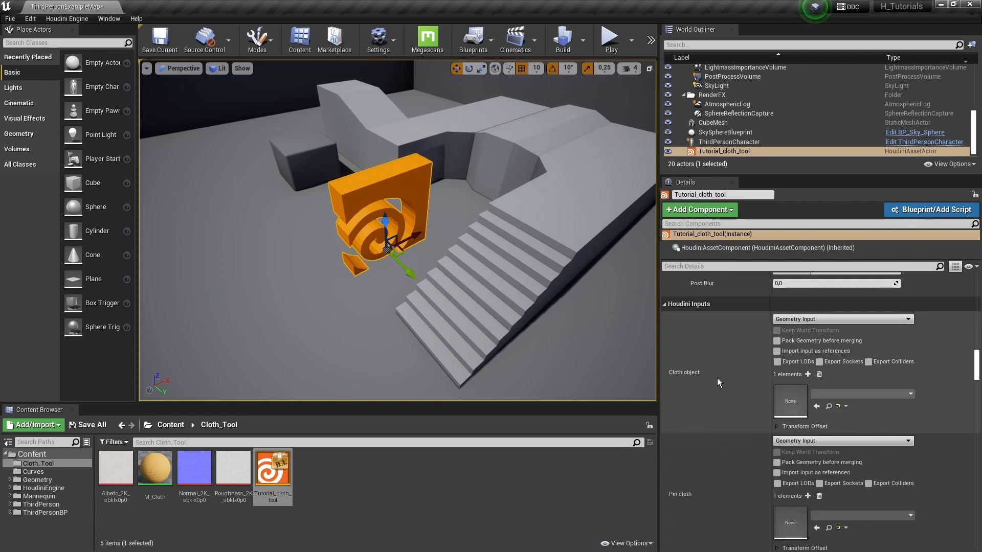
scroll(711, 381, down, 7)
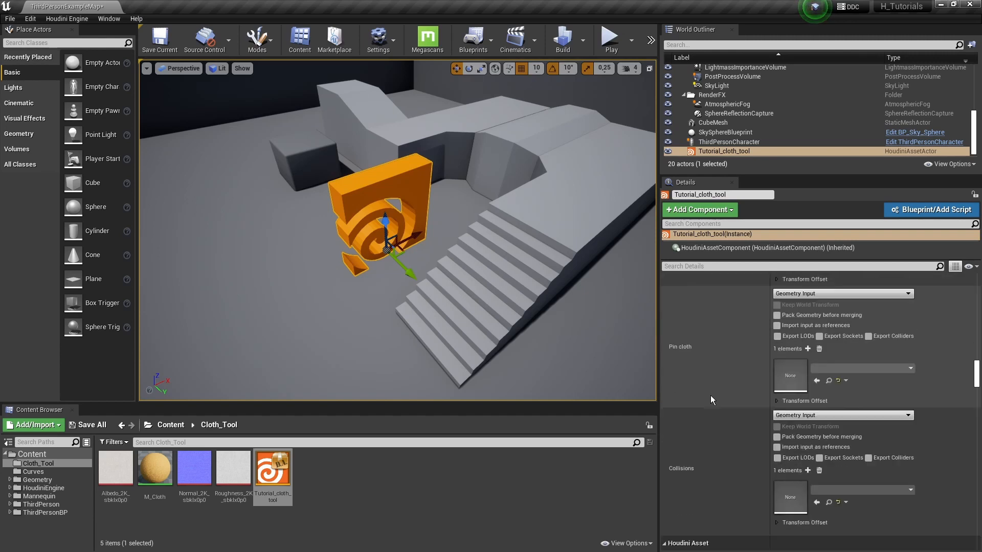
scroll(714, 435, up, 10)
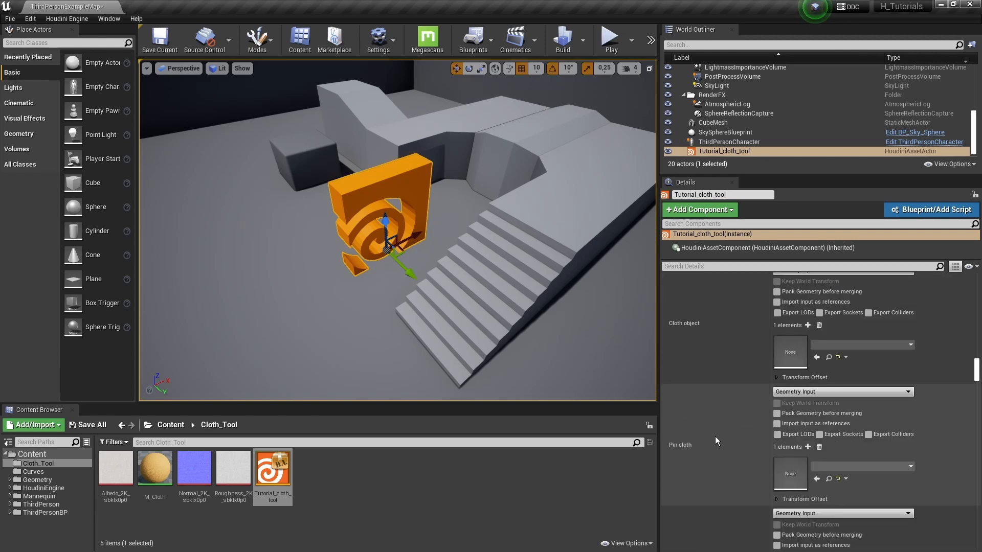
scroll(723, 441, up, 9)
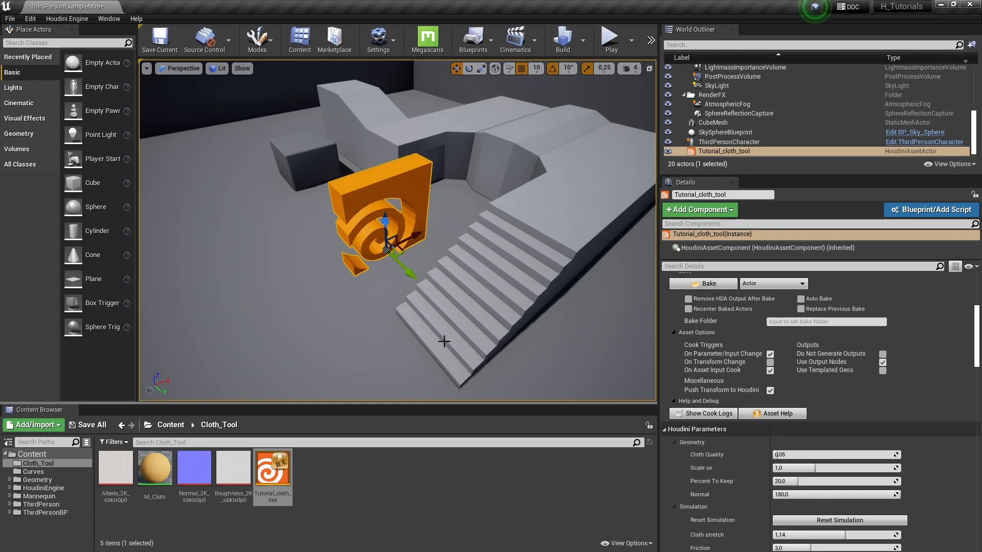
Add a Plane to the level, position it above the upper end of the stairs and scale it up
drag(82, 278, 459, 159)
right_drag(459, 159, 358, 224)
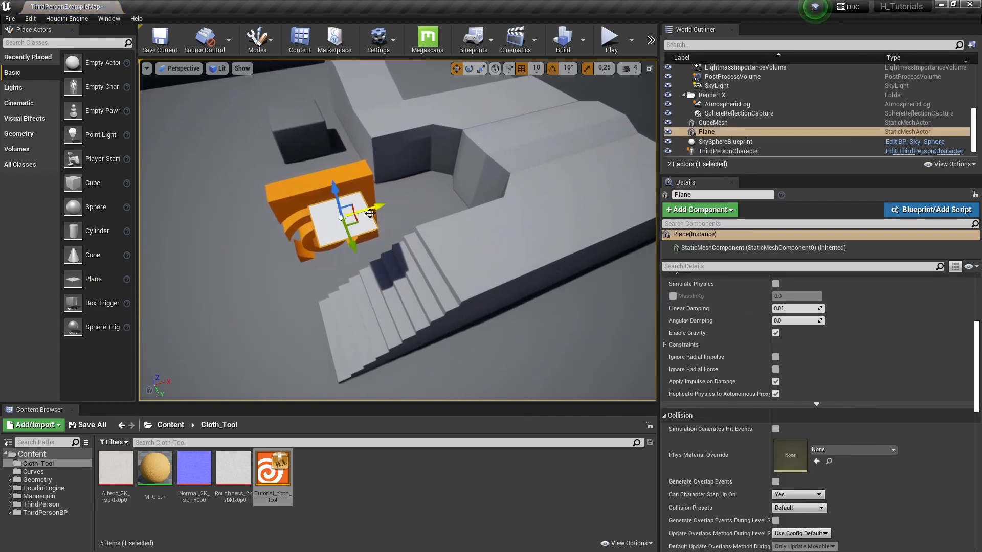
drag(358, 223, 431, 210)
key(r)
right_drag(431, 210, 557, 186)
right_drag(491, 266, 389, 272)
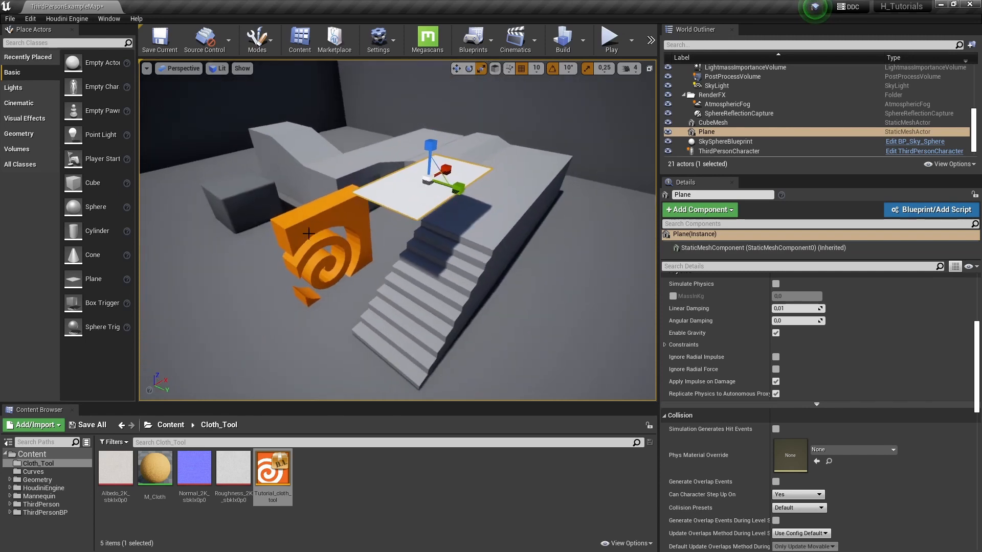
Set the cloth tool's Cloth object input to World Outliner Input and assign the Plane to it
click(298, 214)
scroll(722, 453, down, 8)
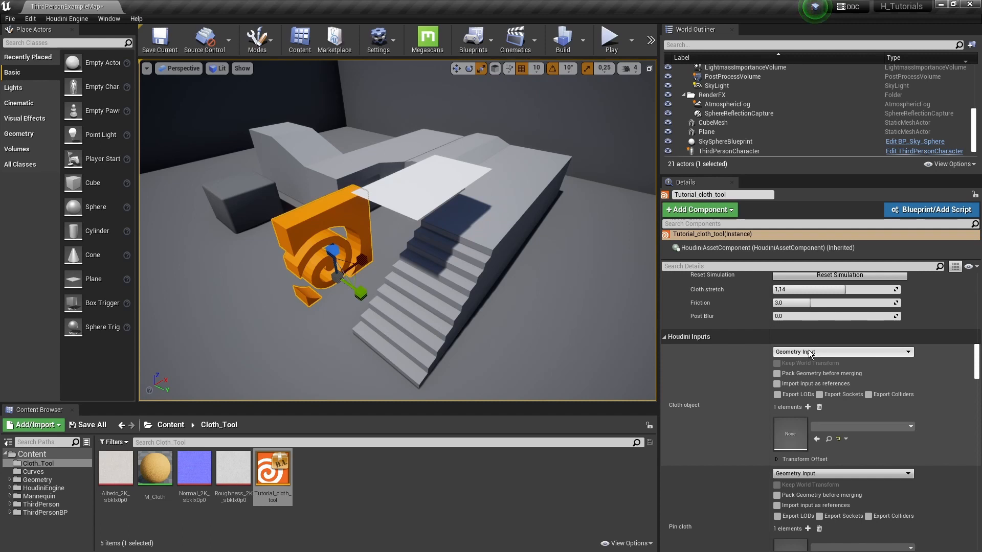
click(810, 351)
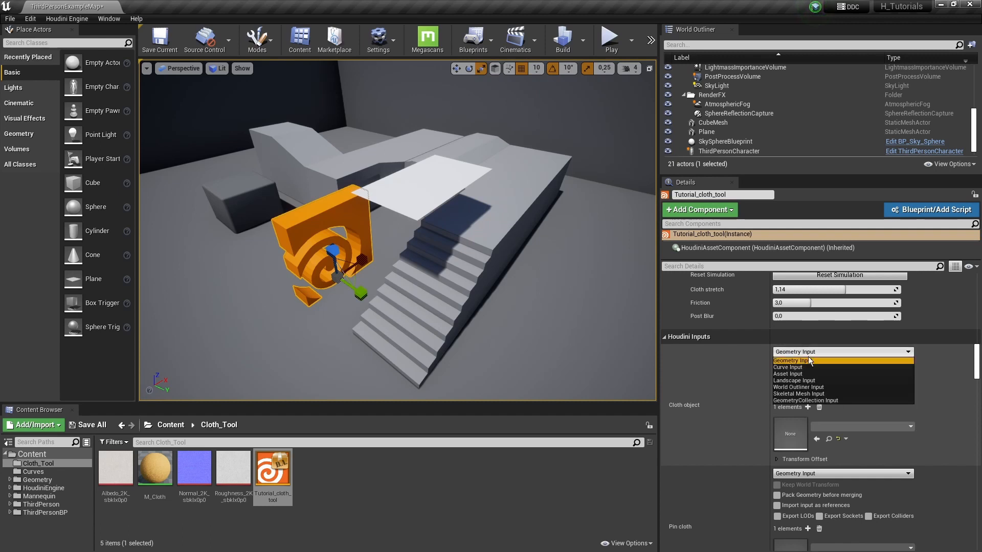
click(786, 387)
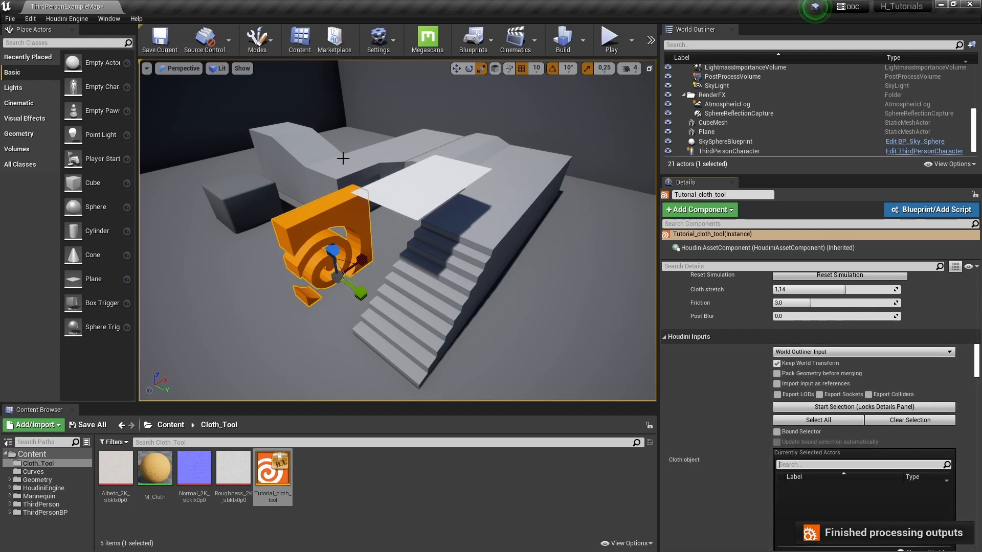
click(791, 407)
click(441, 197)
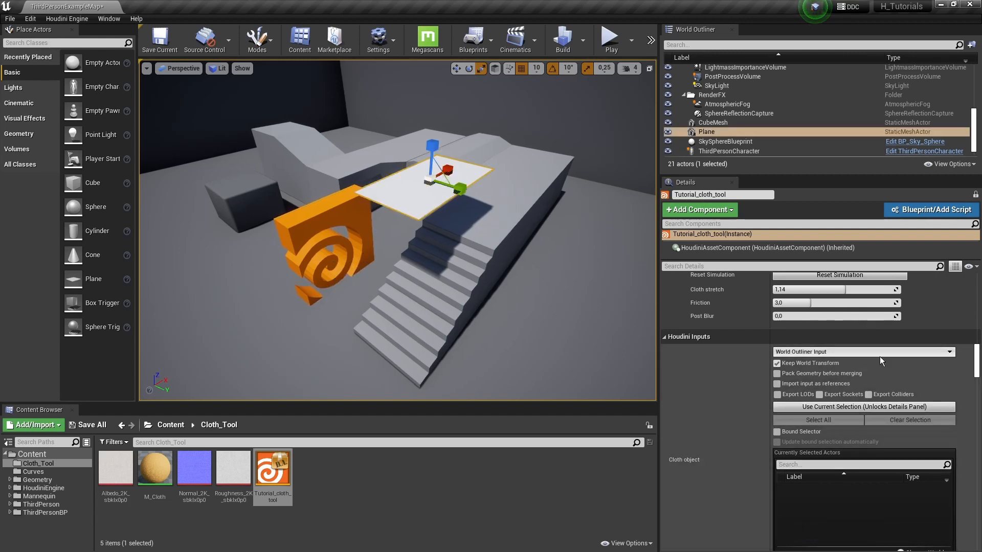
click(857, 407)
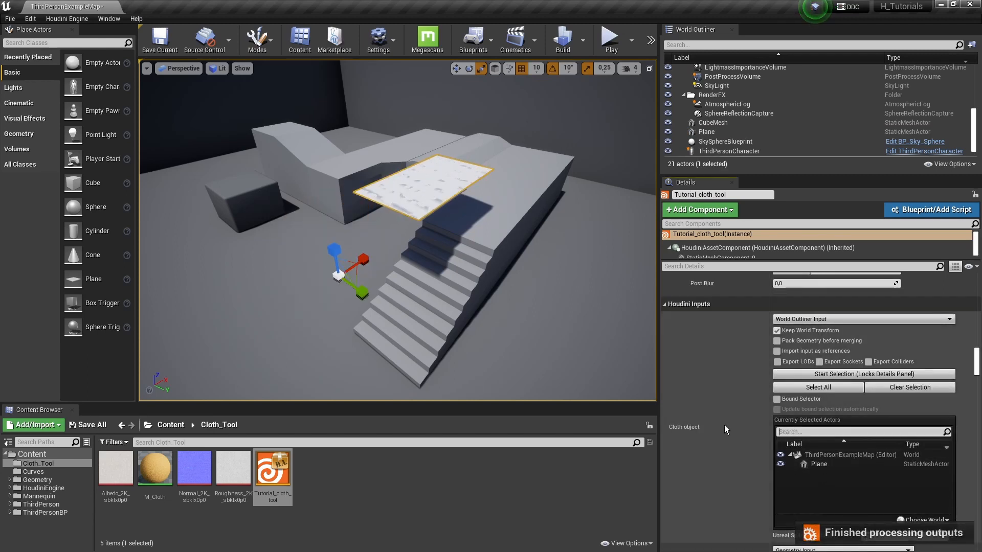
Set the cloth tool's Collisions input to World Outliner Input
right_drag(309, 341, 309, 317)
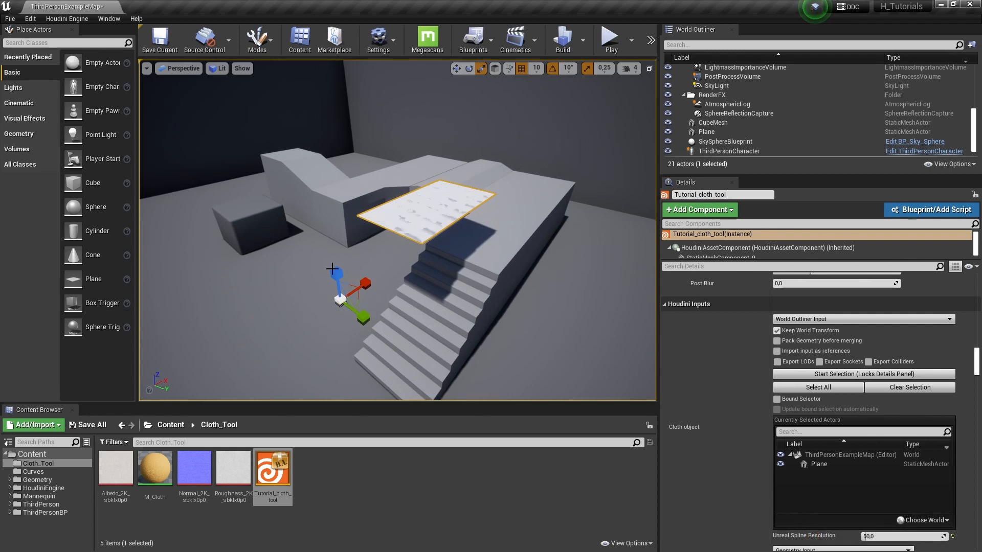
key(w)
right_drag(409, 293, 496, 373)
key(s)
key(s)
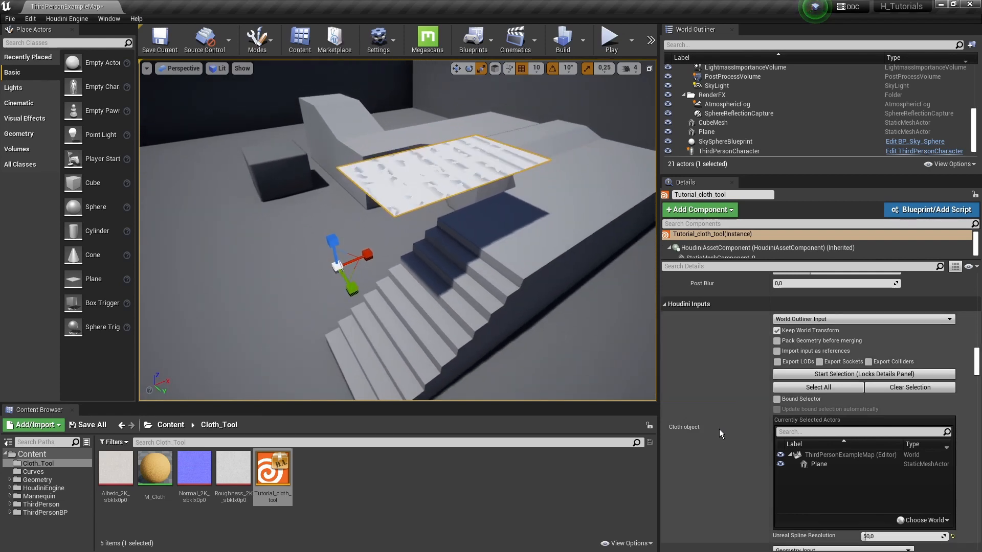
scroll(719, 429, down, 5)
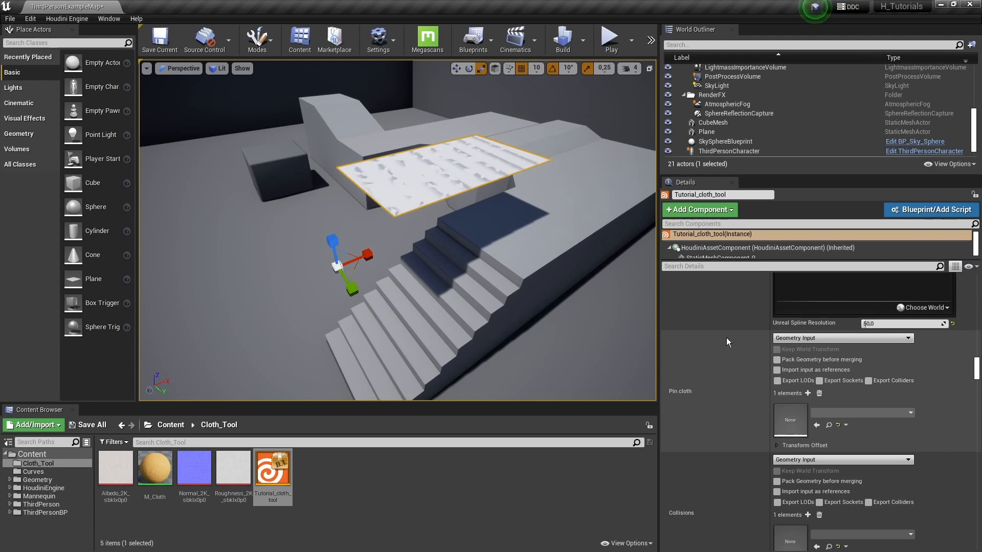
scroll(731, 408, down, 2)
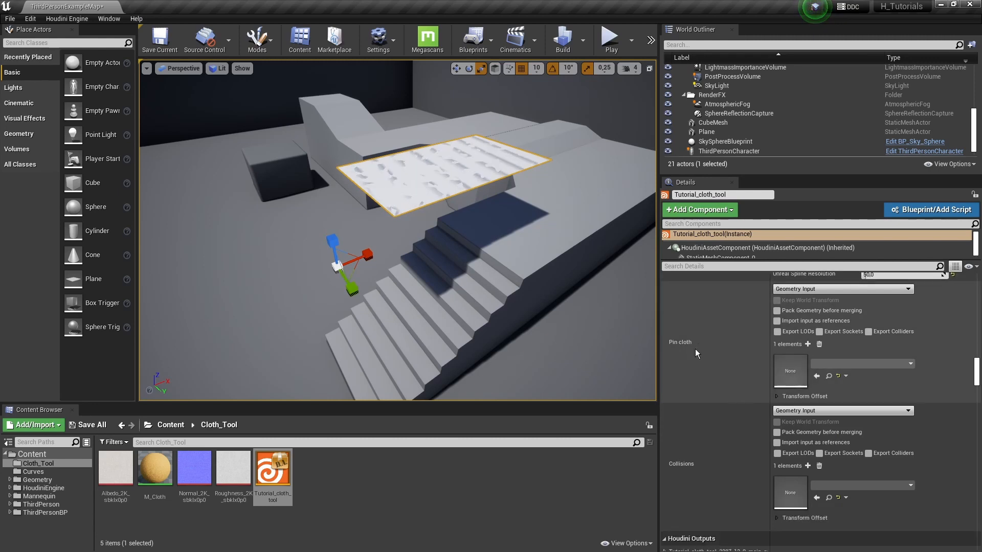
scroll(709, 384, down, 2)
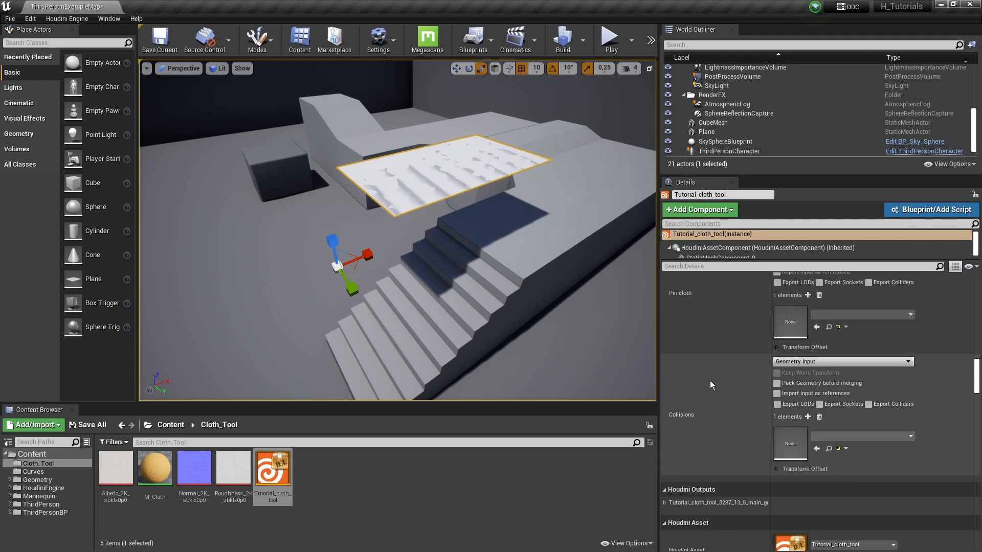
click(804, 361)
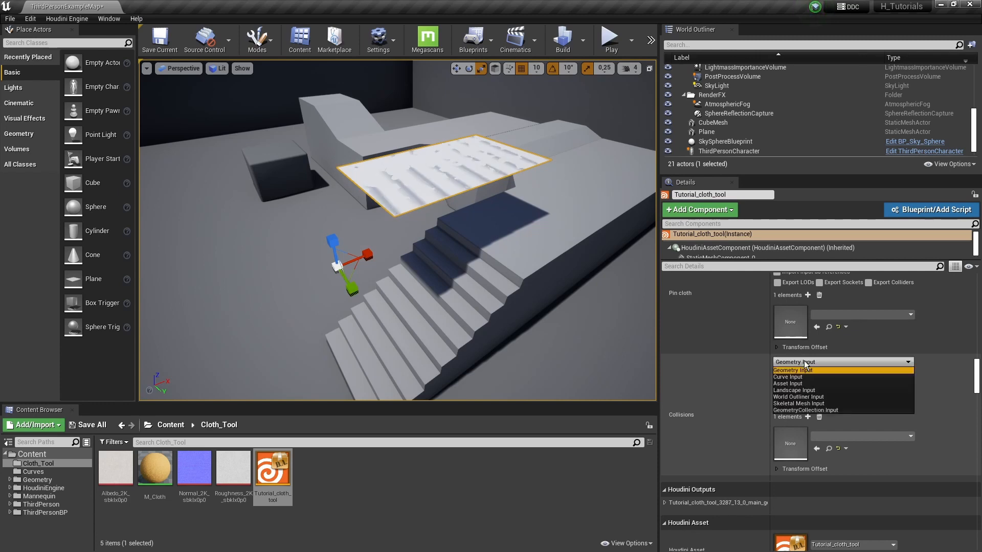
click(798, 398)
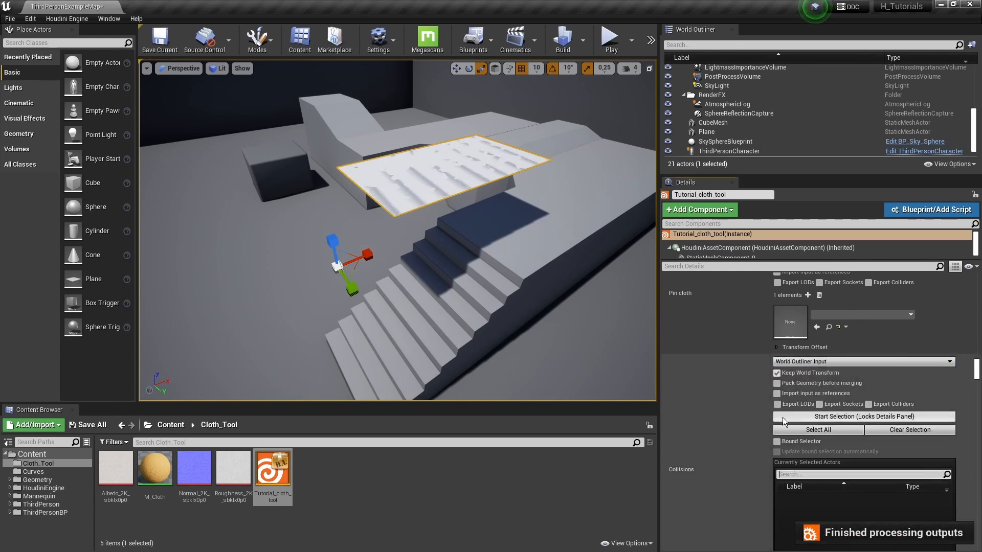
Assign the Floor, Linear_Stair_StaticMesh and the adjoining RightArm static mesh as the cloth tool's collision objects
click(794, 418)
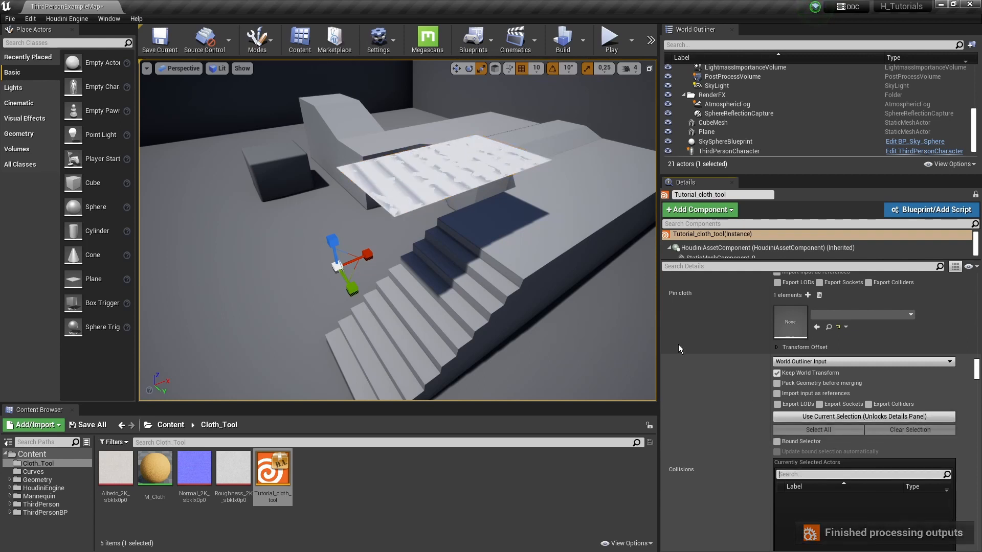
click(485, 287)
ctrl+click(534, 235)
ctrl+click(346, 269)
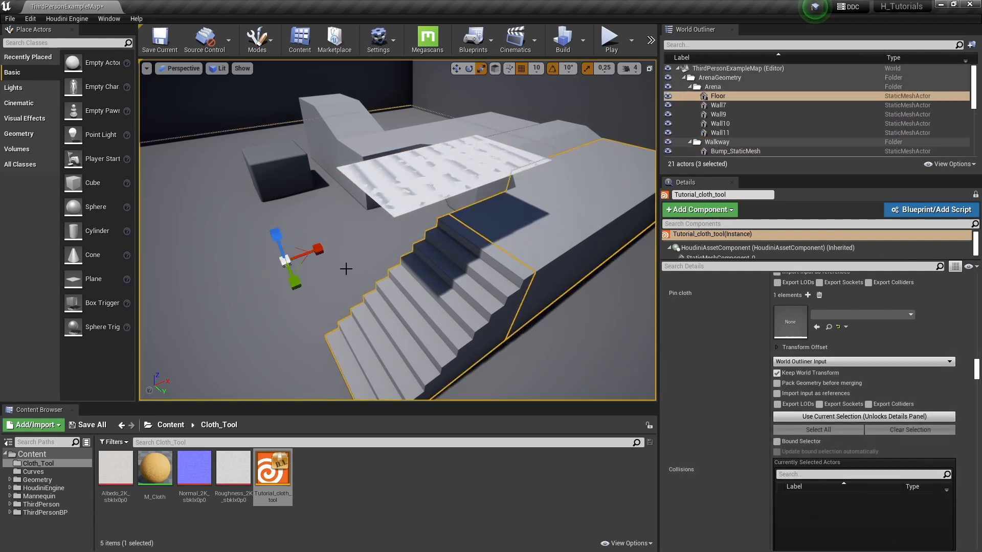
click(864, 417)
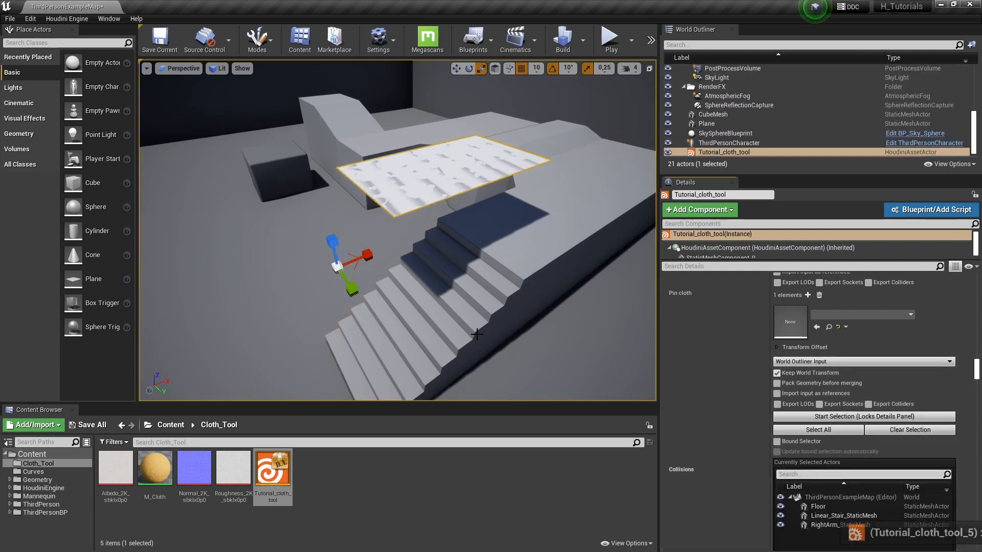
Review the cloth tool's Geometry and Simulation parameters
right_drag(423, 322, 450, 286)
scroll(742, 483, up, 2)
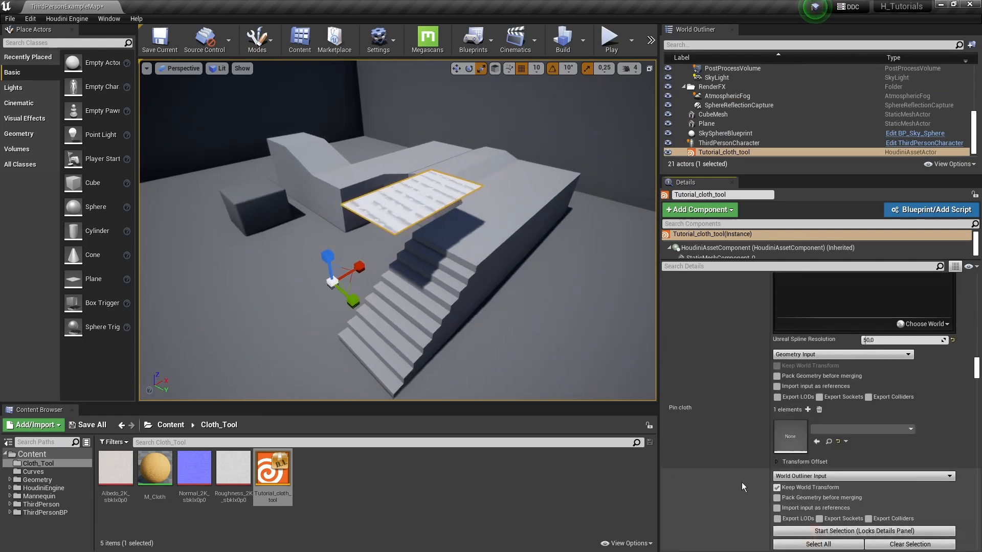
scroll(742, 482, up, 6)
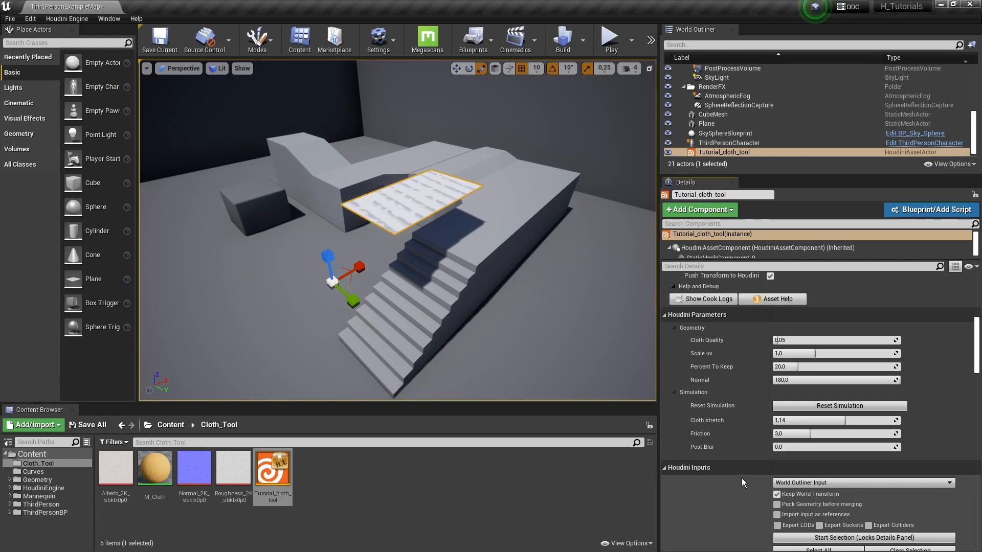
scroll(742, 478, up, 2)
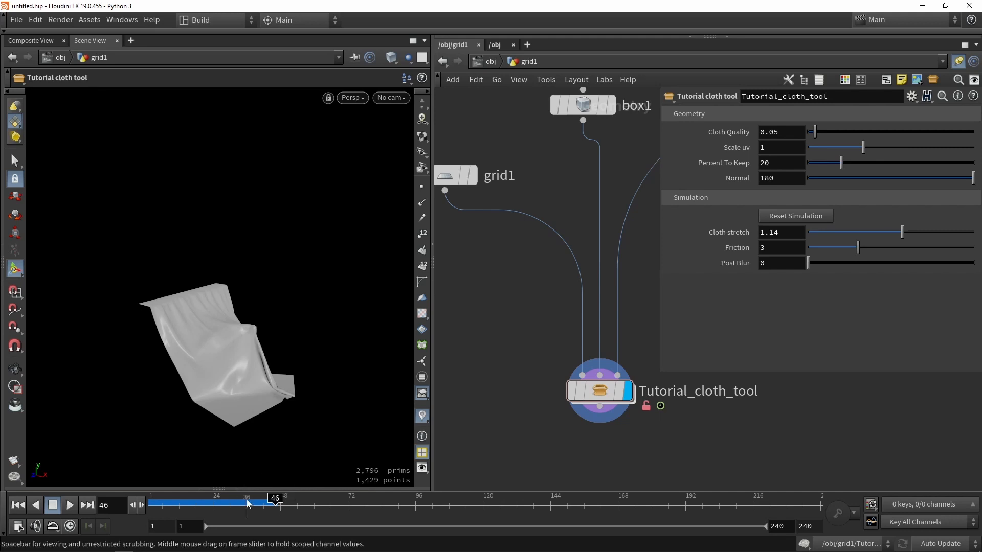
Scrub the simulation to frame 31 and open the internal network of the Tutorial_cloth_tool node
mouse_move(275, 498)
mouse_down()
mouse_move(225, 506)
mouse_move(233, 507)
mouse_up()
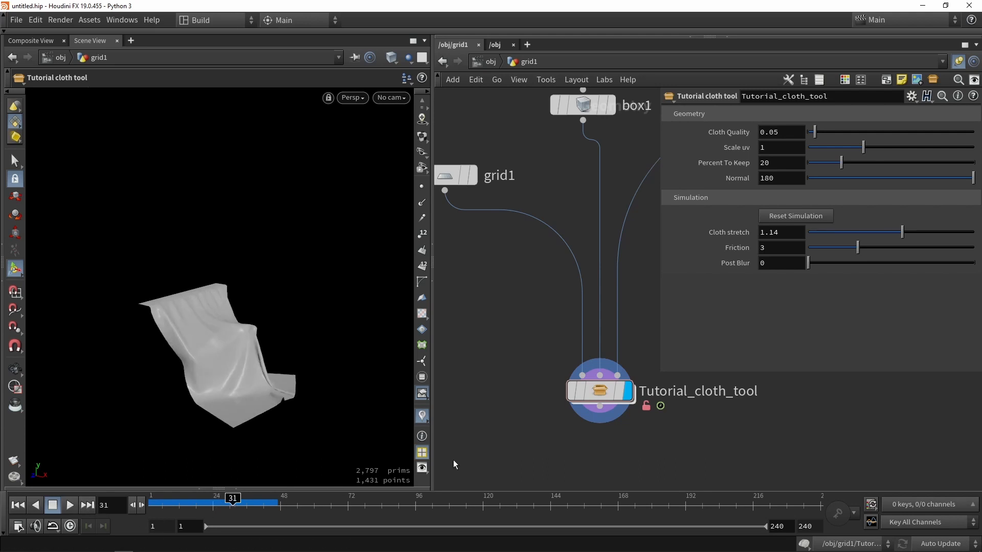
mouse_move(600, 392)
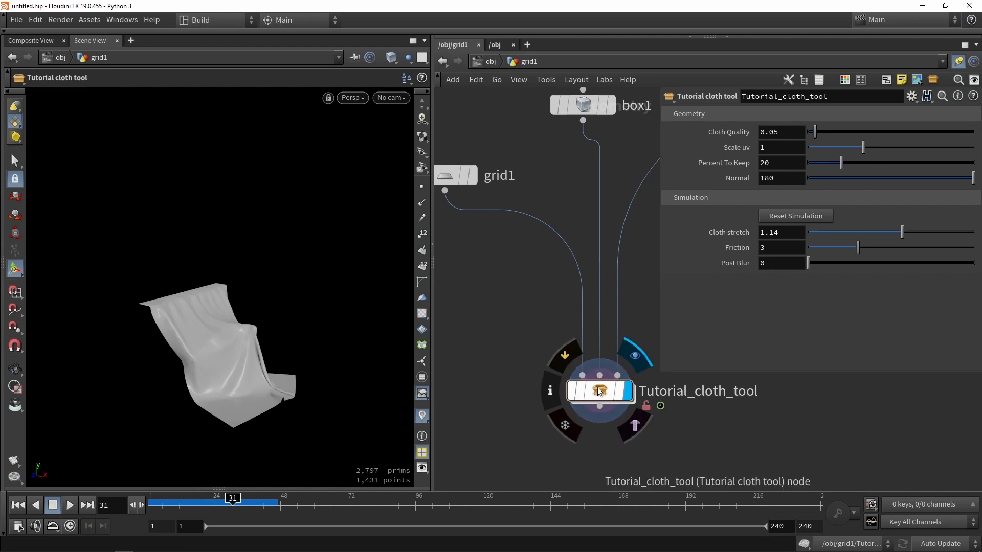
double_click(601, 394)
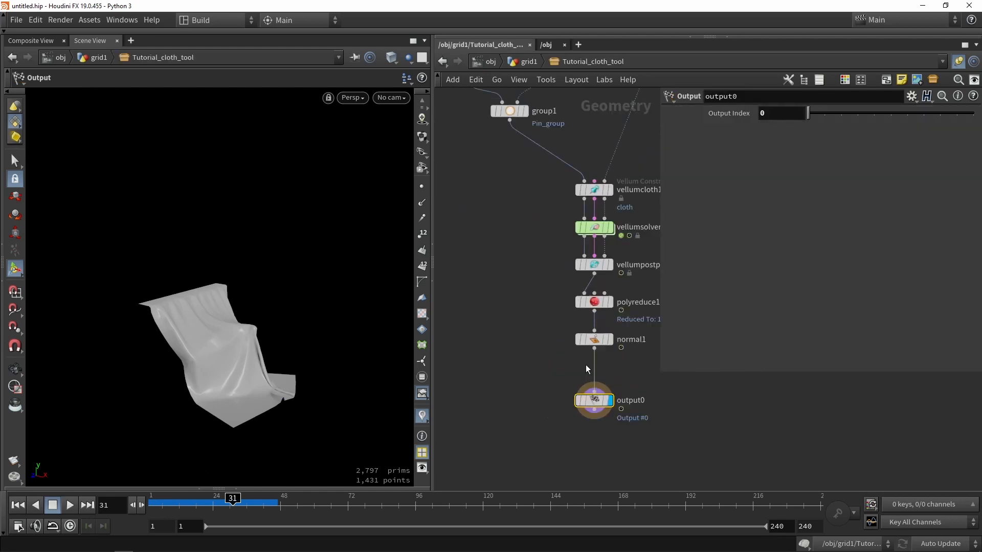
Add a Time Shift node to the cloth tool's network, beside the vellum nodes
scroll(529, 374, up, 2)
key(Tab)
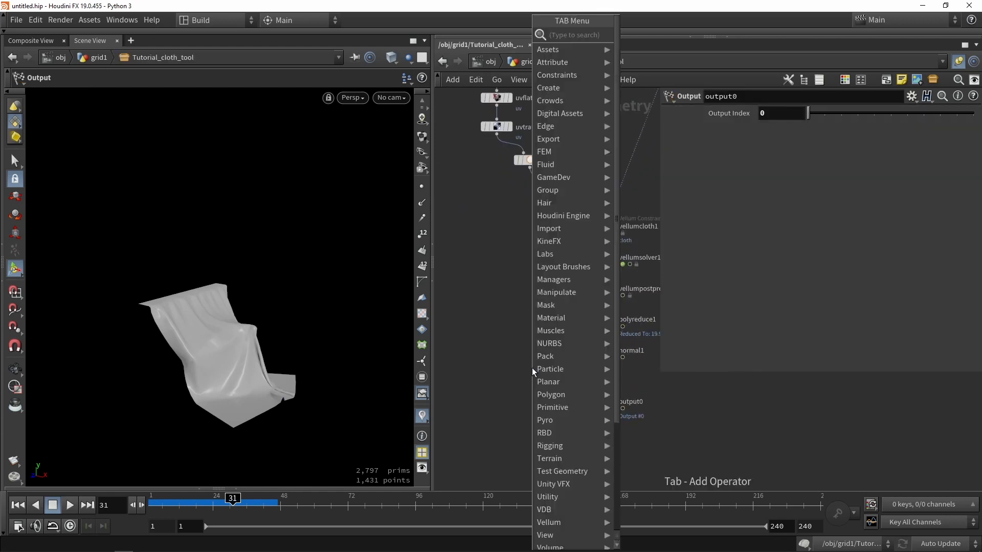
text(sho)
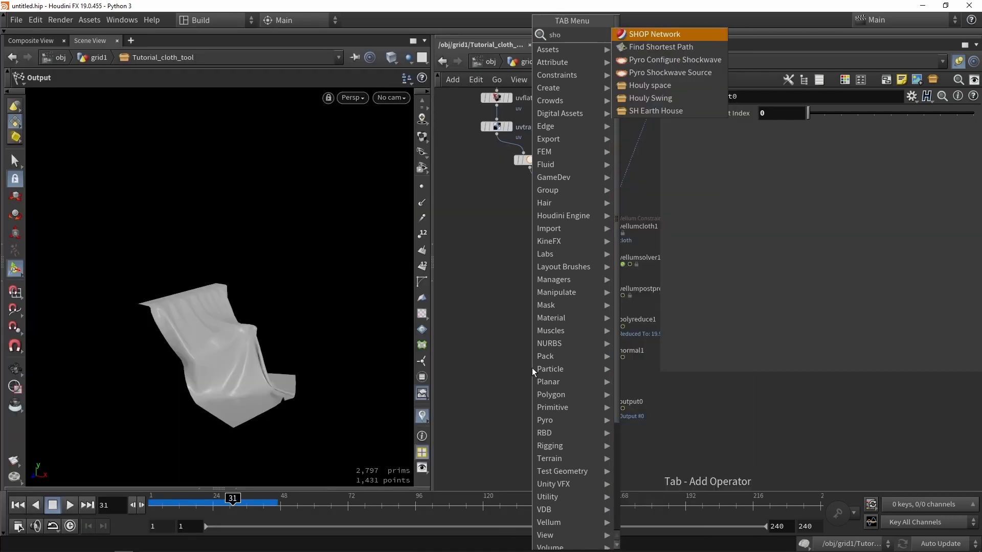
key(BackSpace)
text(ift)
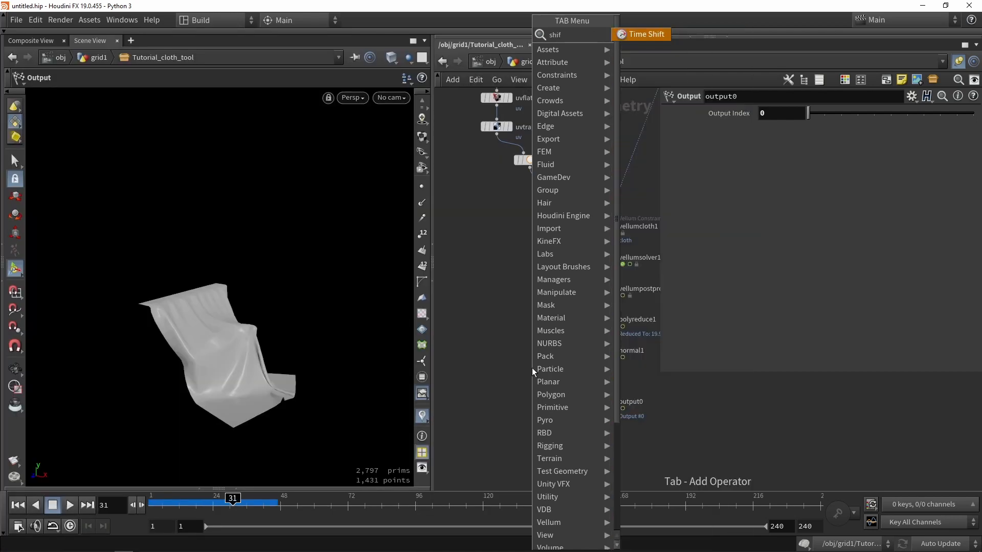
click(666, 35)
click(539, 309)
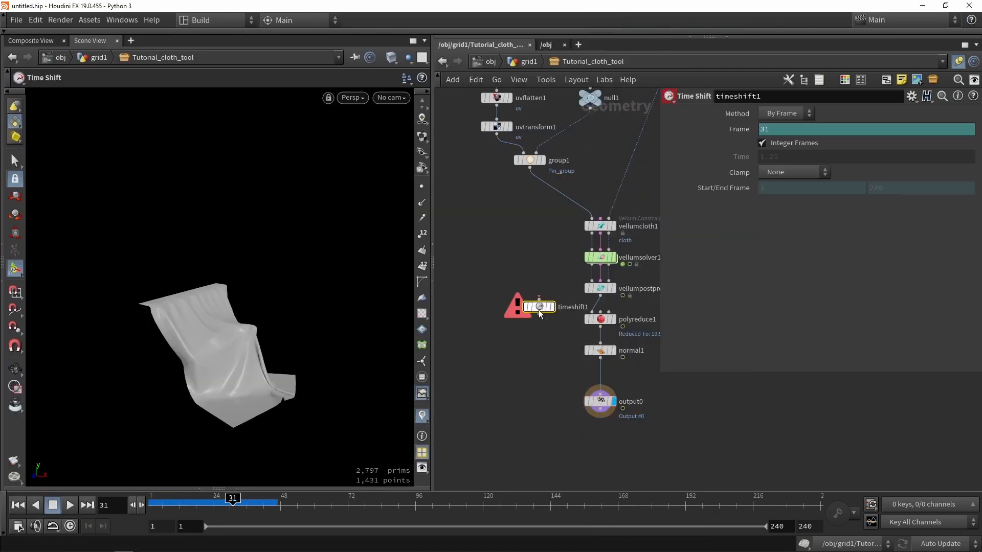
Insert the Time Shift node between vellumpostprocess1 and polyreduce1 and display its result
scroll(538, 310, up, 2)
middle_drag(561, 397, 499, 363)
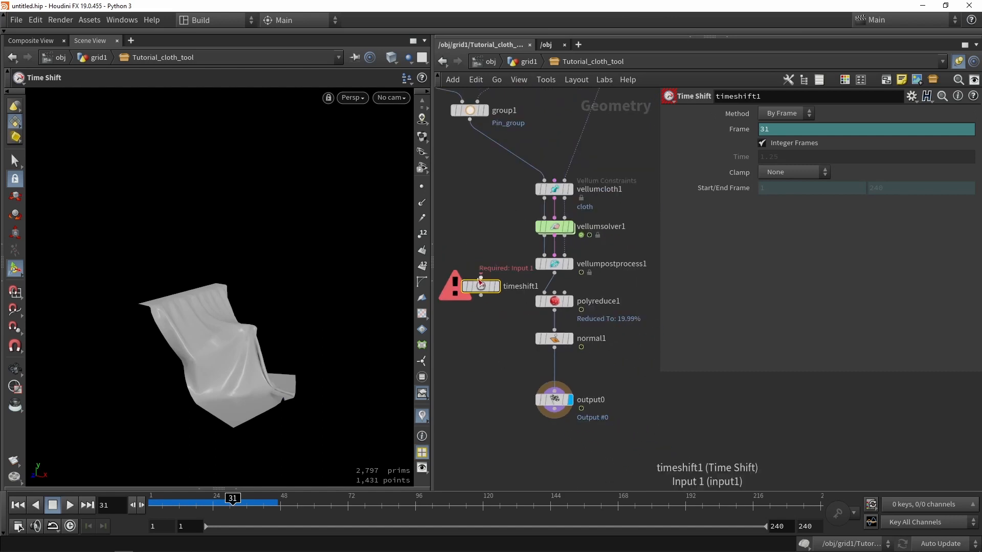
scroll(480, 290, up, 1)
drag(480, 290, 589, 306)
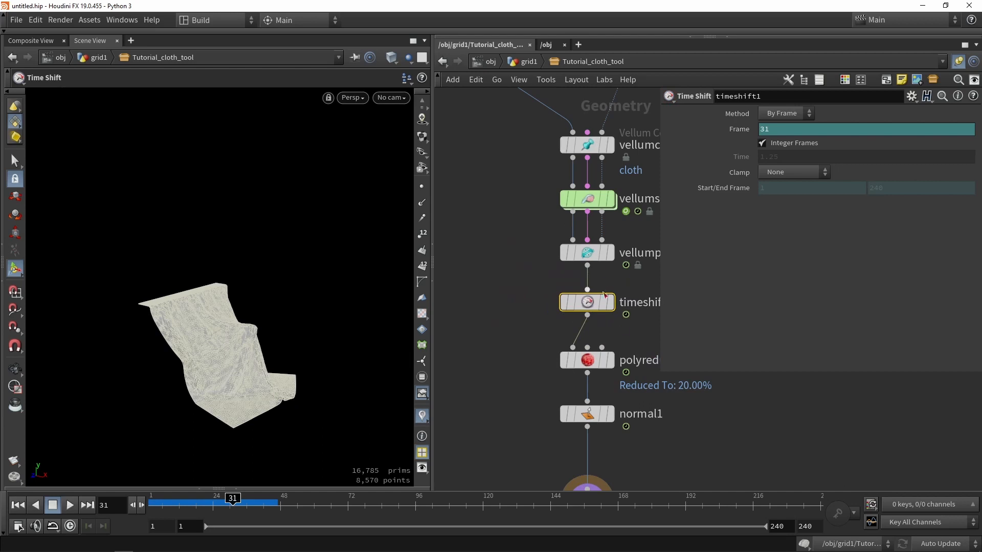
key(r)
scroll(241, 328, up, 3)
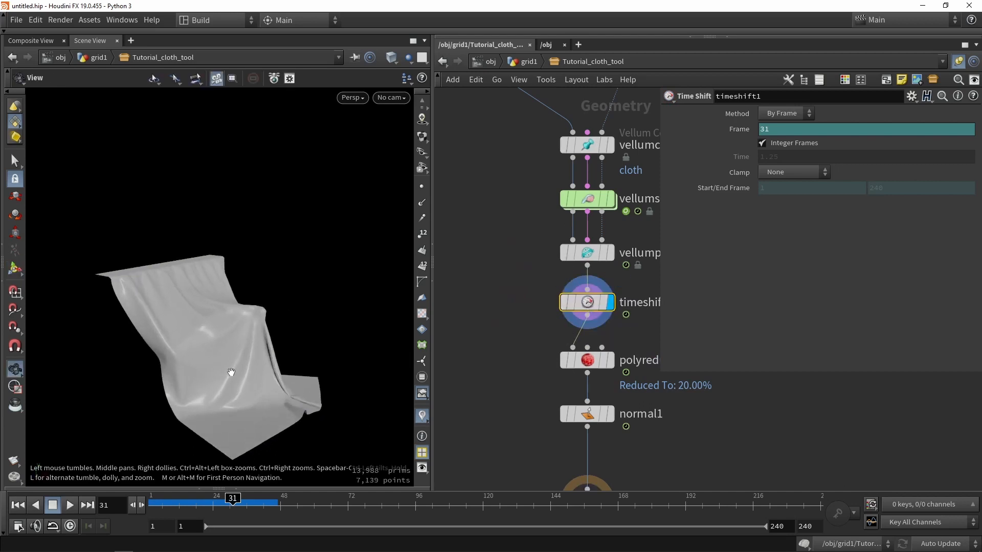
Remove the animation channel from the Time Shift node's Frame parameter and set it to 30
right_click(742, 130)
click(765, 283)
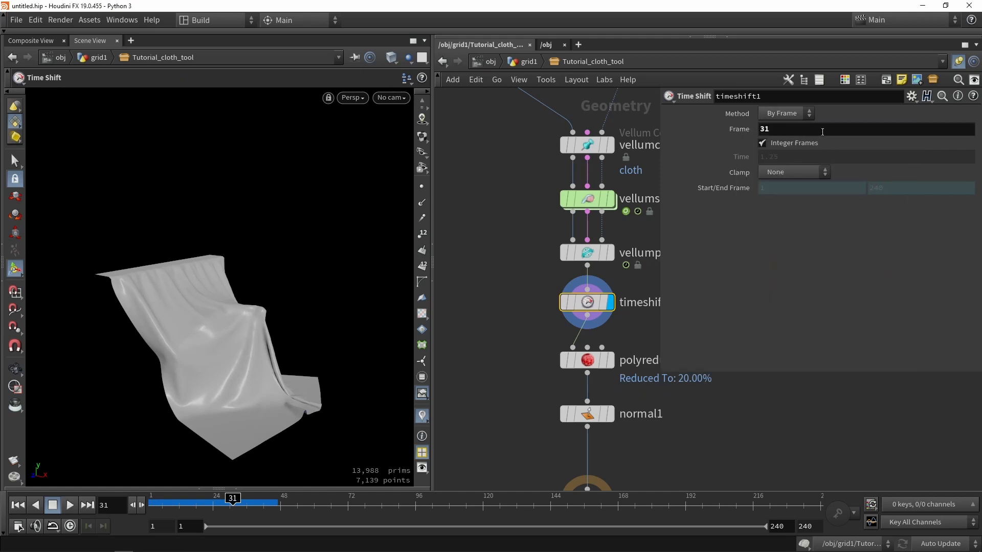
click(823, 132)
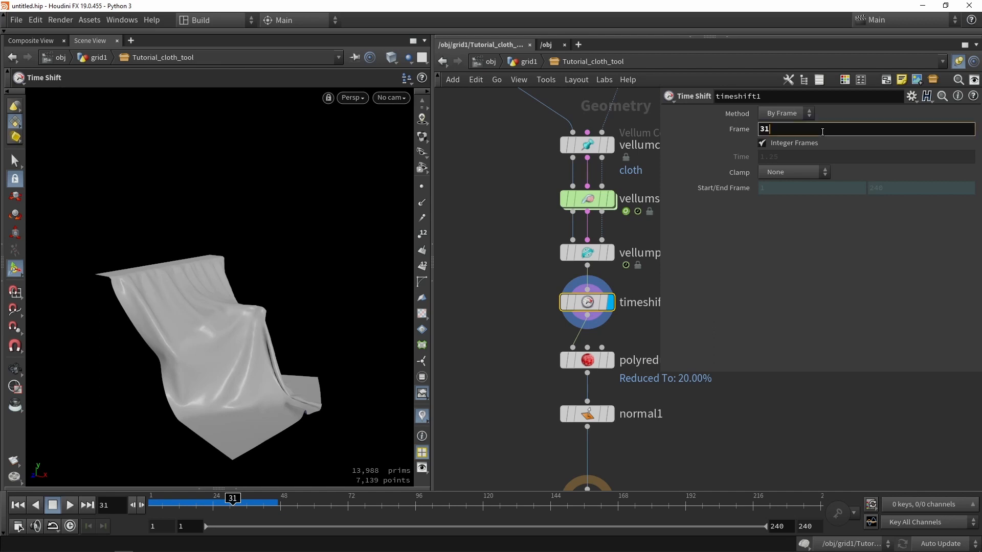
key(Return)
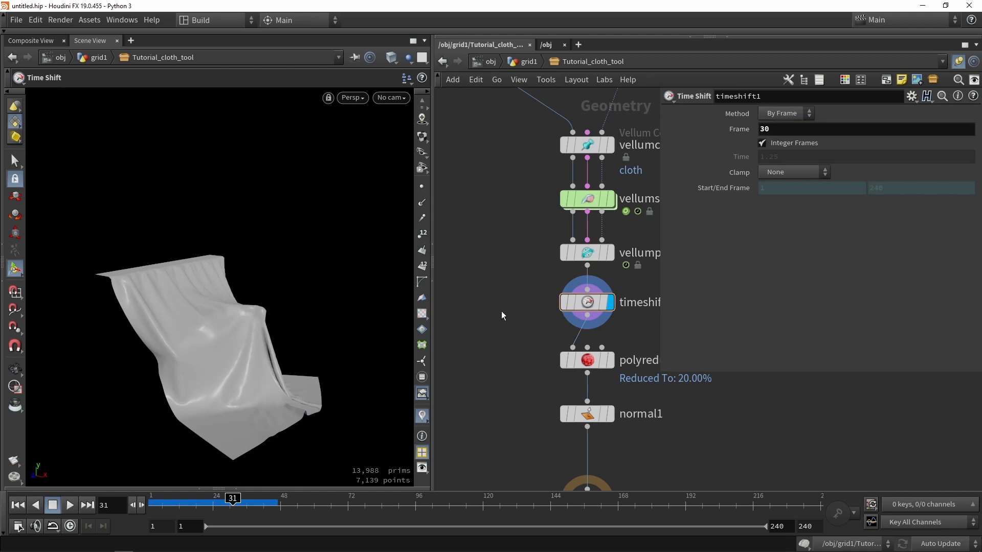
middle_drag(514, 381, 493, 281)
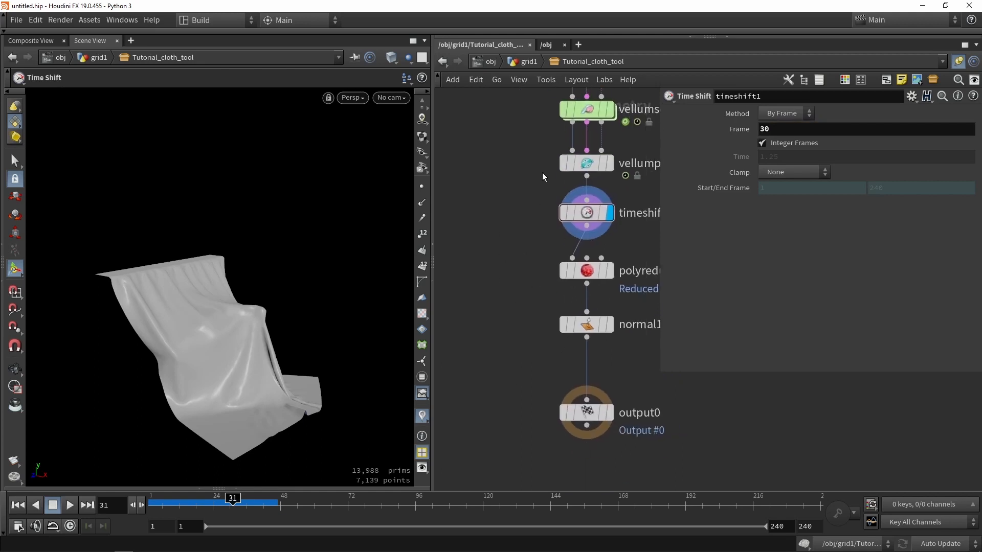
Edit the Tutorial_cloth_tool asset properties and add the Time Shift's Frame parameter to the Simulation folder, below Reset Simulation
click(87, 20)
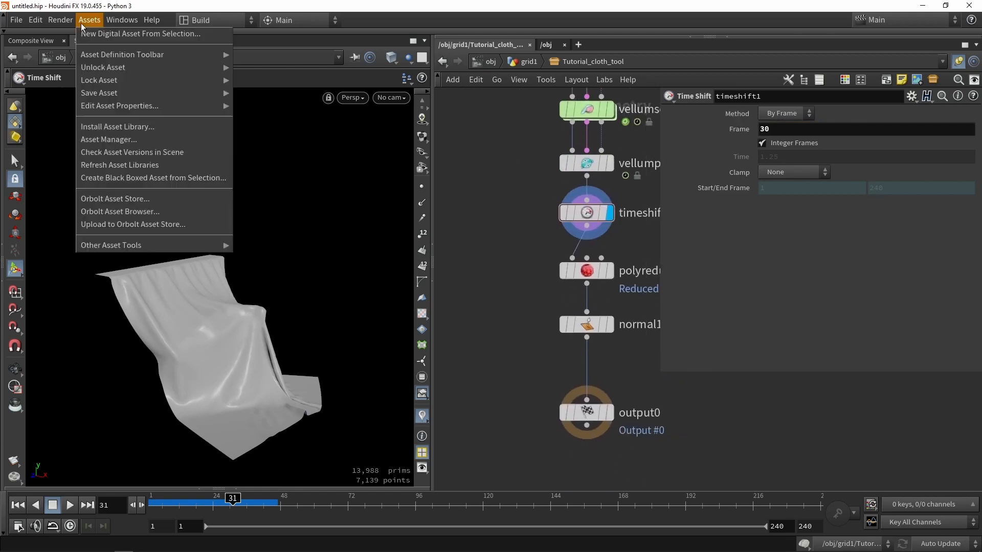
mouse_move(112, 105)
click(276, 107)
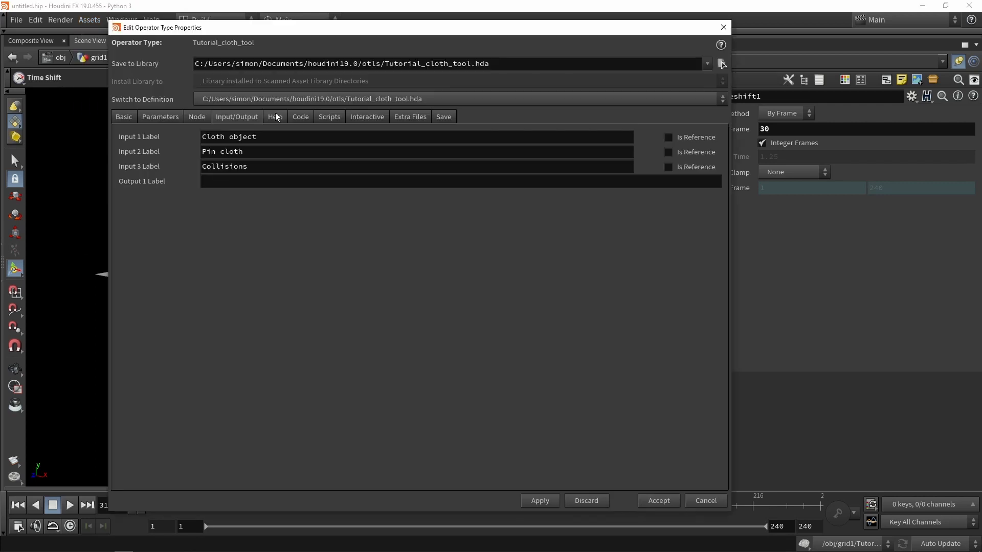
click(158, 118)
drag(237, 35, 57, 36)
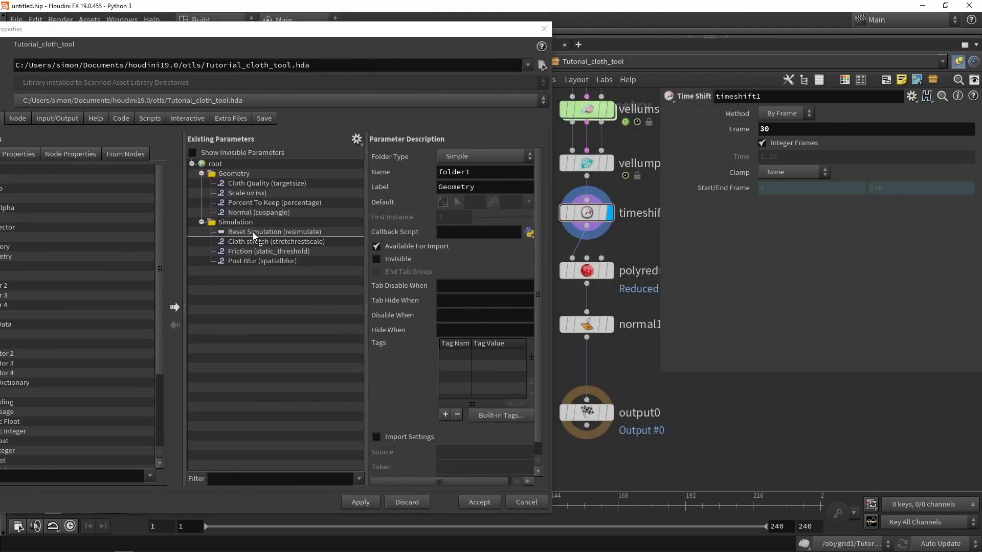
drag(252, 232, 241, 224)
drag(253, 269, 253, 240)
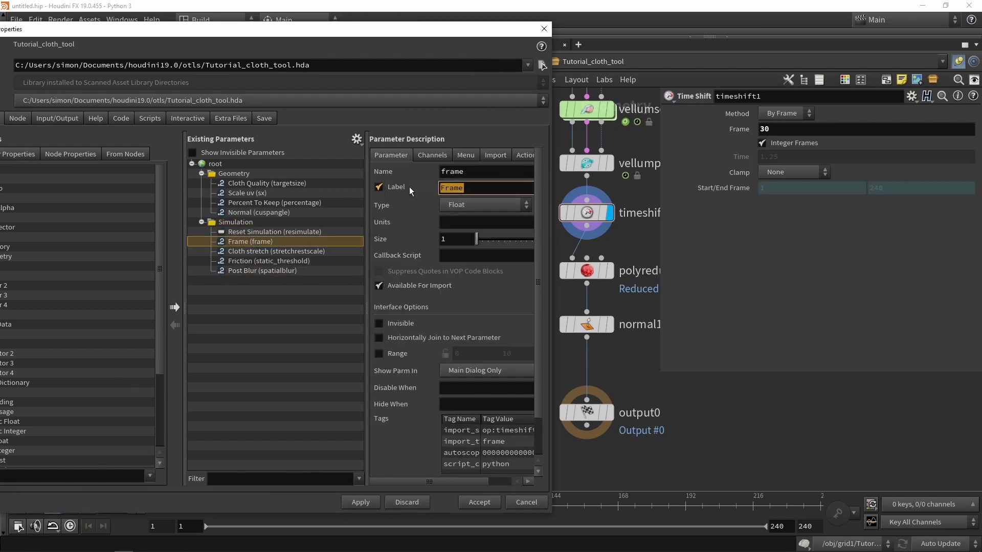
Label the exposed Frame parameter "Output frame NR" and accept the asset property changes
text(Output frame NR)
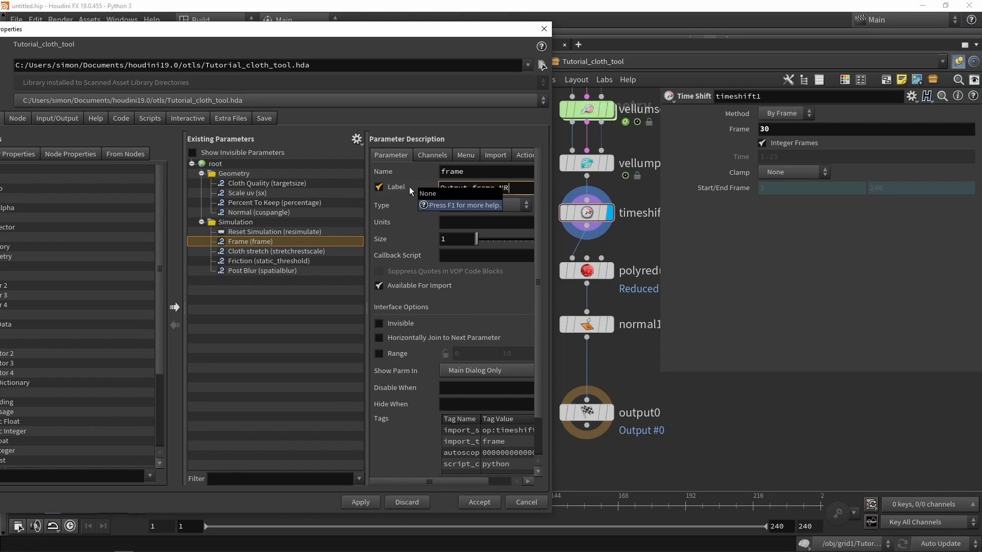
key(Return)
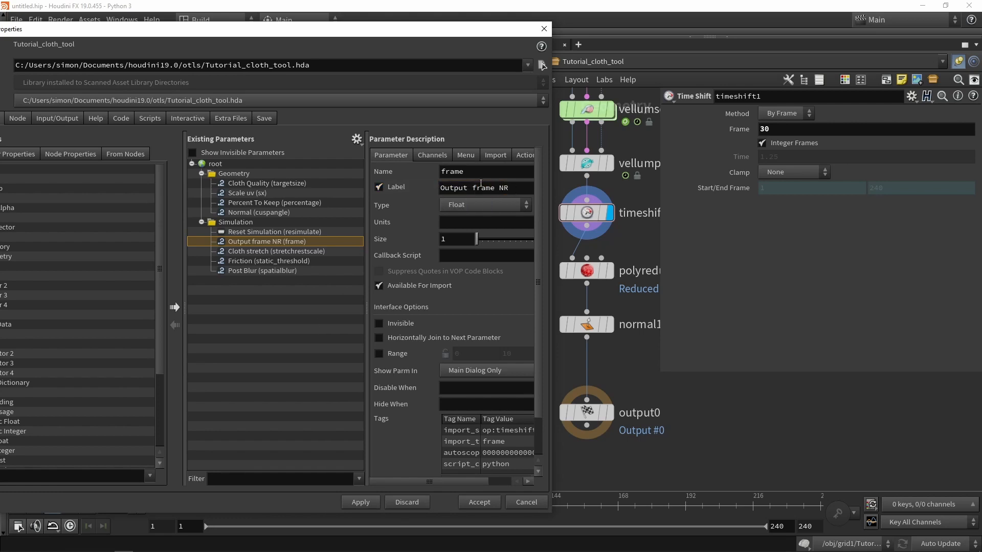
click(478, 502)
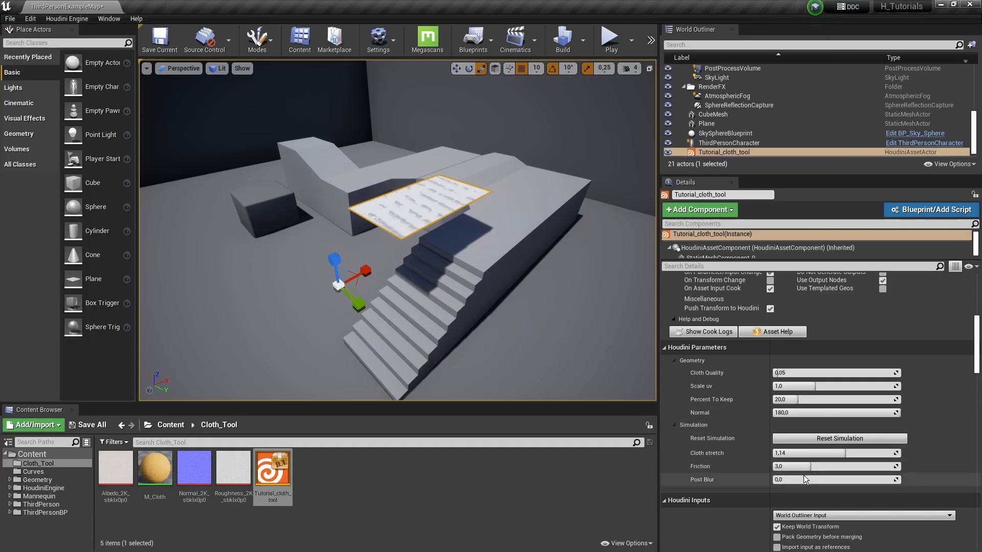
Switch to Unreal Engine, rebuild the Tutorial_cloth_tool asset and inspect the cloth on the stairs from several angles
scroll(752, 350, up, 5)
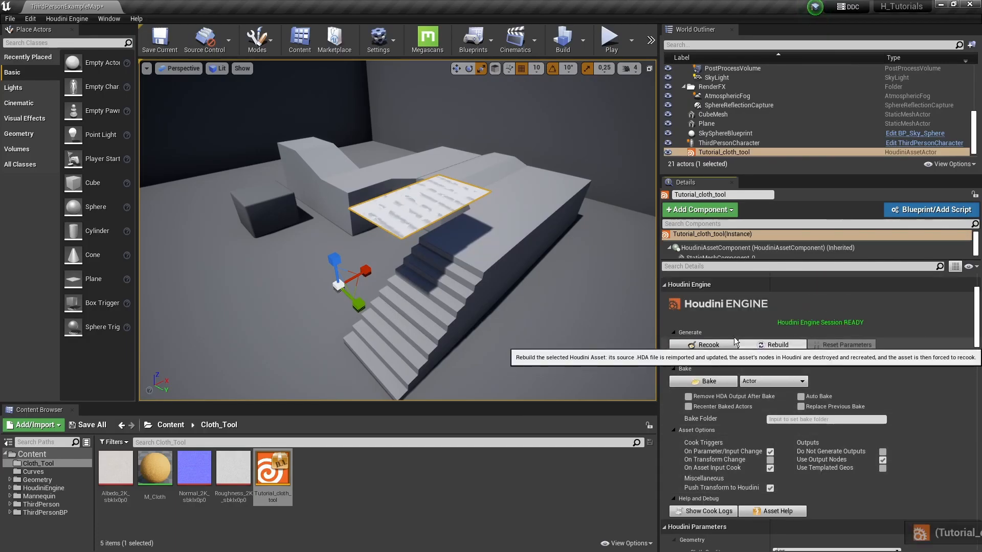
click(752, 348)
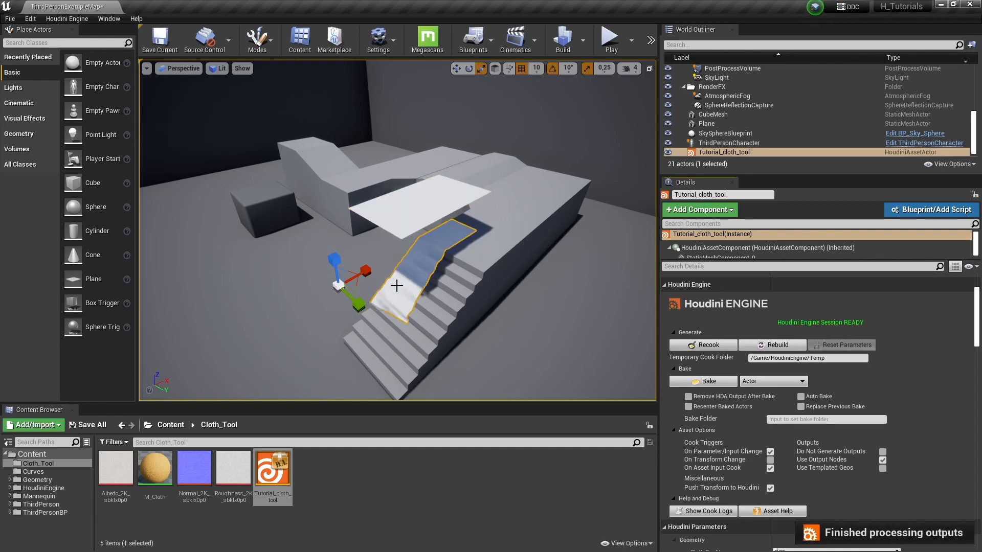
key(a)
mouse_move(397, 286)
right_down()
mouse_move(491, 294)
mouse_move(583, 274)
mouse_move(619, 251)
mouse_move(557, 243)
mouse_move(388, 285)
right_up()
key(w)
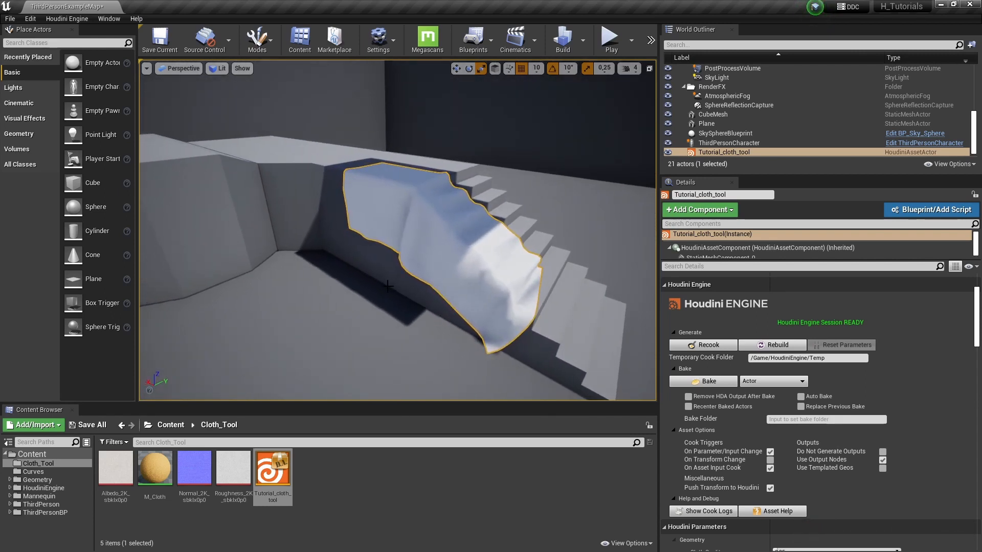
key(a)
right_drag(471, 286, 557, 298)
key(d)
key(s)
Try a low Output frame NR of about 4.22 on the cloth tool, and set it back to 30
scroll(803, 367, down, 3)
scroll(803, 369, down, 4)
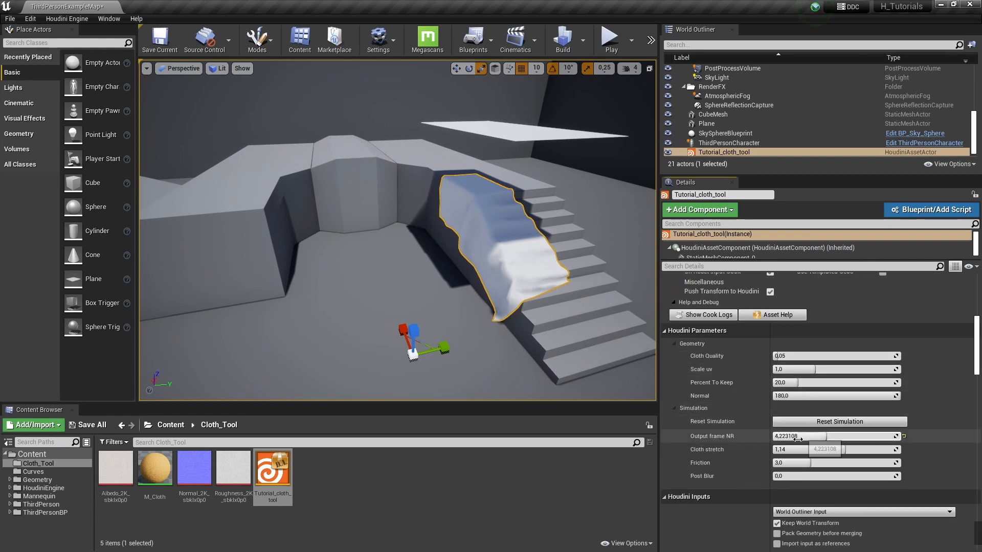
right_drag(614, 333, 644, 366)
key(e)
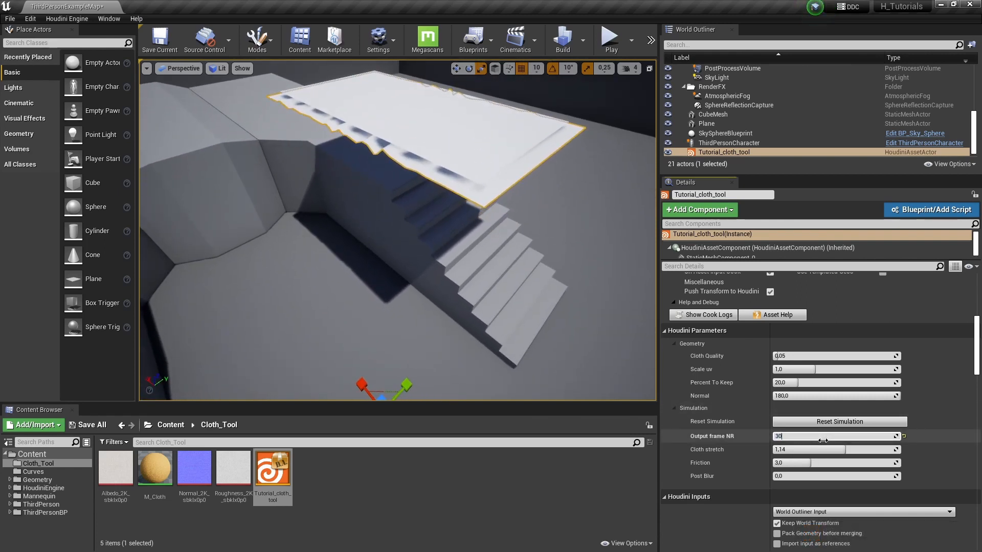
key(Return)
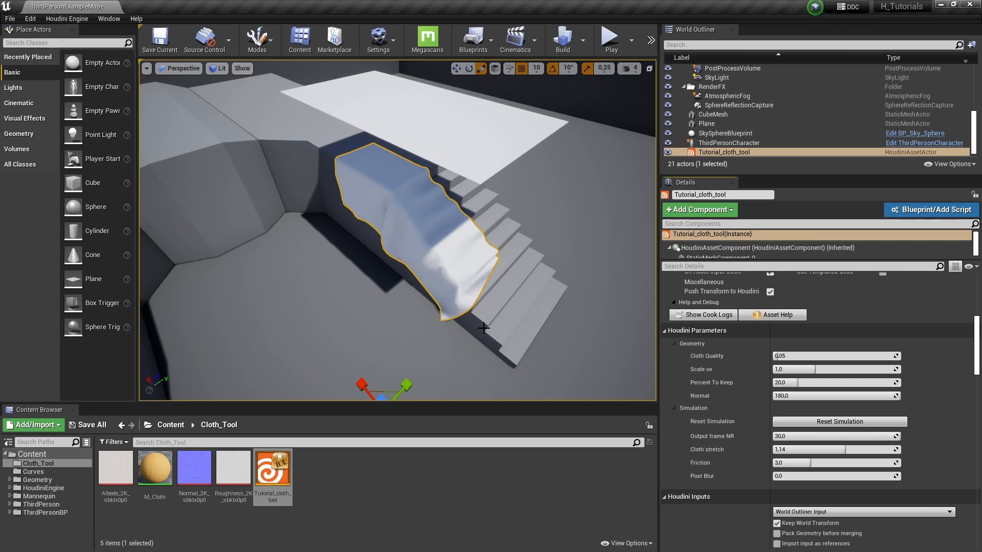
mouse_move(398, 230)
alt+mouse_down()
mouse_move(297, 200)
mouse_move(419, 195)
mouse_move(461, 169)
mouse_move(348, 184)
mouse_move(333, 220)
mouse_move(389, 246)
mouse_move(450, 225)
mouse_move(409, 225)
mouse_move(368, 256)
mouse_move(397, 235)
alt+mouse_up()
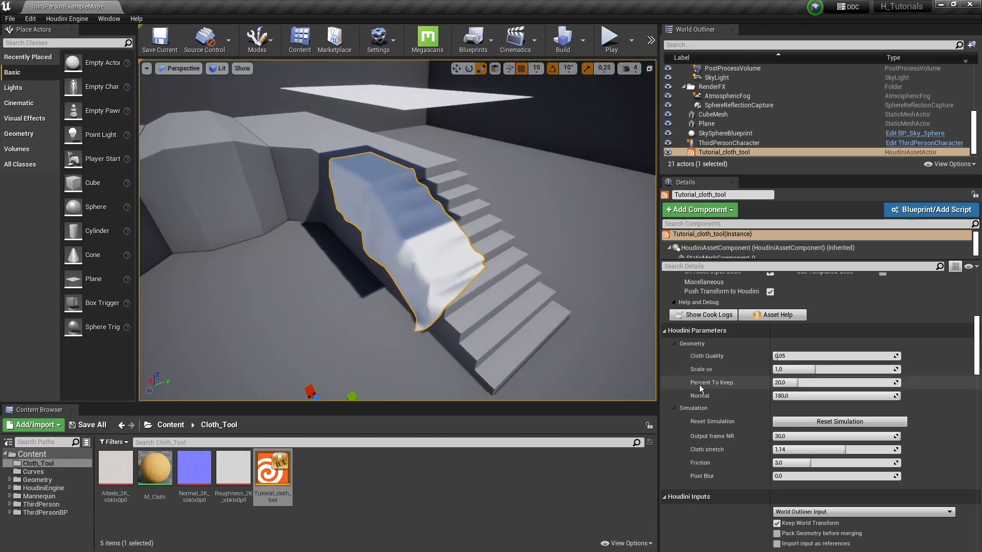
Add a Cube actor to the level at the upper end of the plane above the stairs
scroll(700, 387, down, 5)
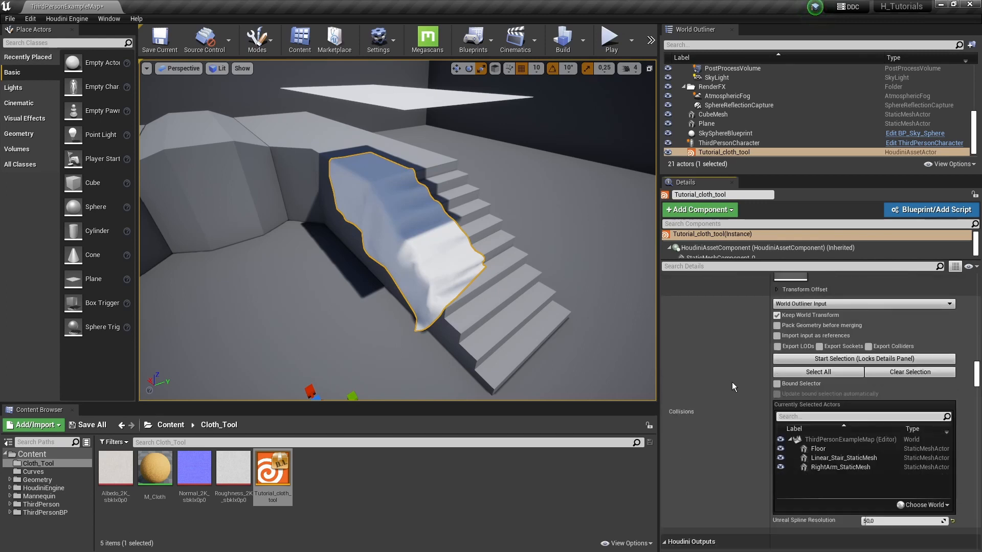
scroll(721, 389, up, 3)
right_drag(460, 215, 420, 256)
drag(95, 184, 377, 180)
scroll(318, 205, up, 5)
right_drag(440, 230, 443, 271)
Set the cloth tool's Pin cloth input to World Outliner Input and assign the Cube to it
click(443, 325)
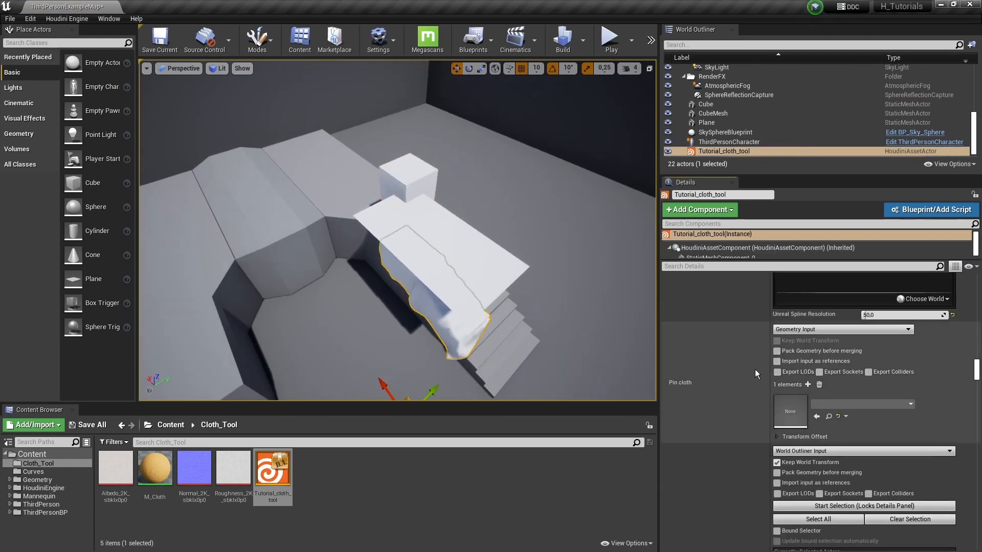
click(793, 329)
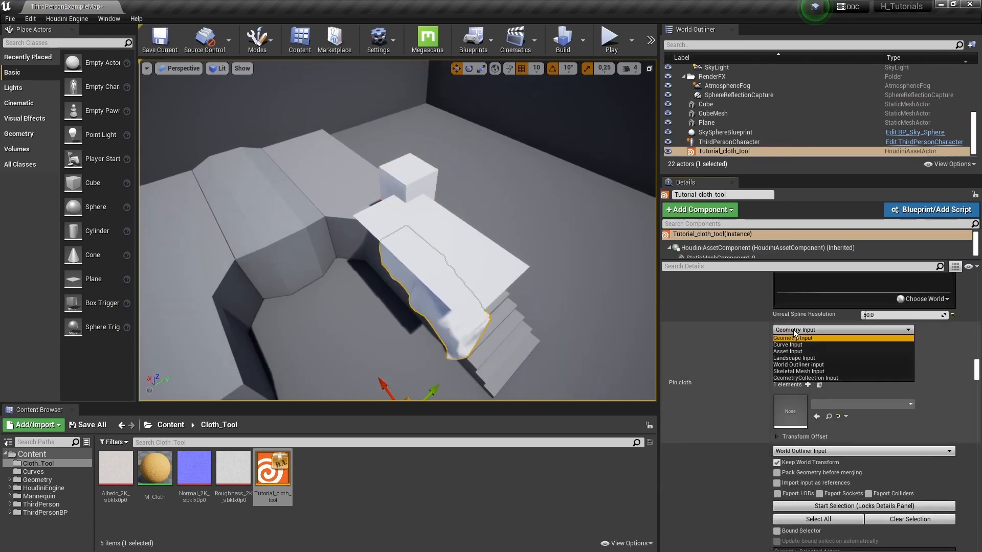
click(783, 364)
click(794, 384)
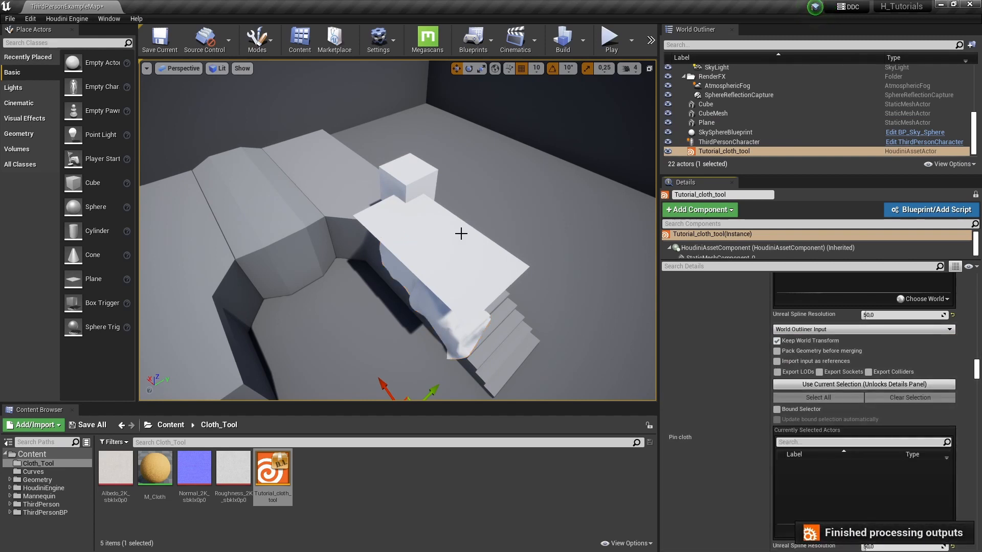
click(408, 178)
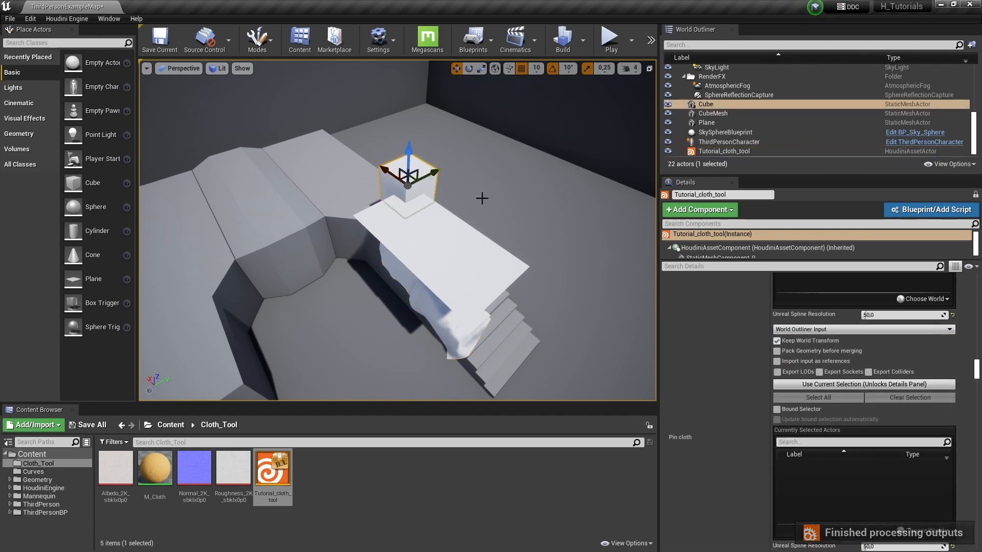
click(839, 385)
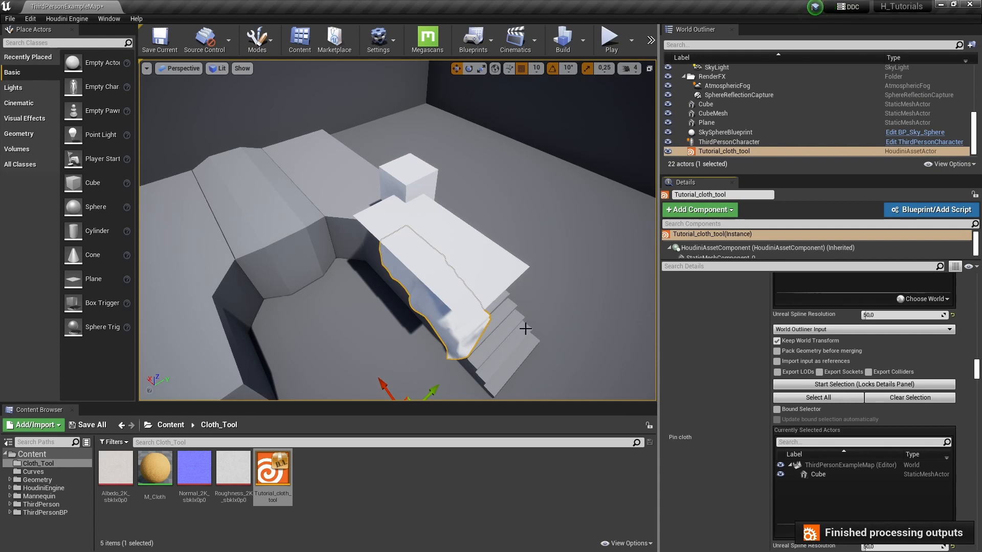
mouse_move(525, 329)
right_down()
mouse_move(486, 307)
mouse_move(568, 309)
mouse_move(525, 311)
right_up()
scroll(752, 416, up, 8)
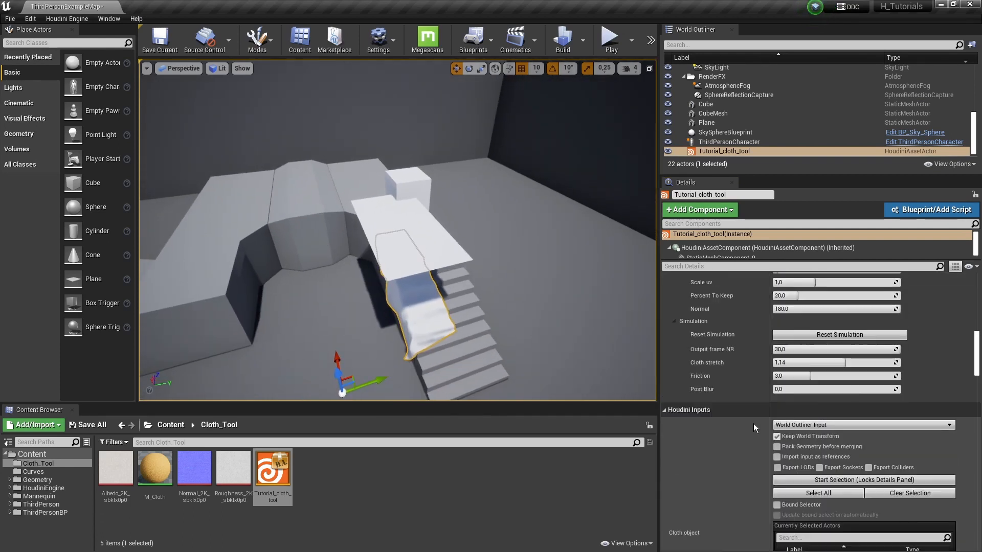
Select the Plane and the Cube together and enable Actor Hidden In Game for both
scroll(754, 424, up, 3)
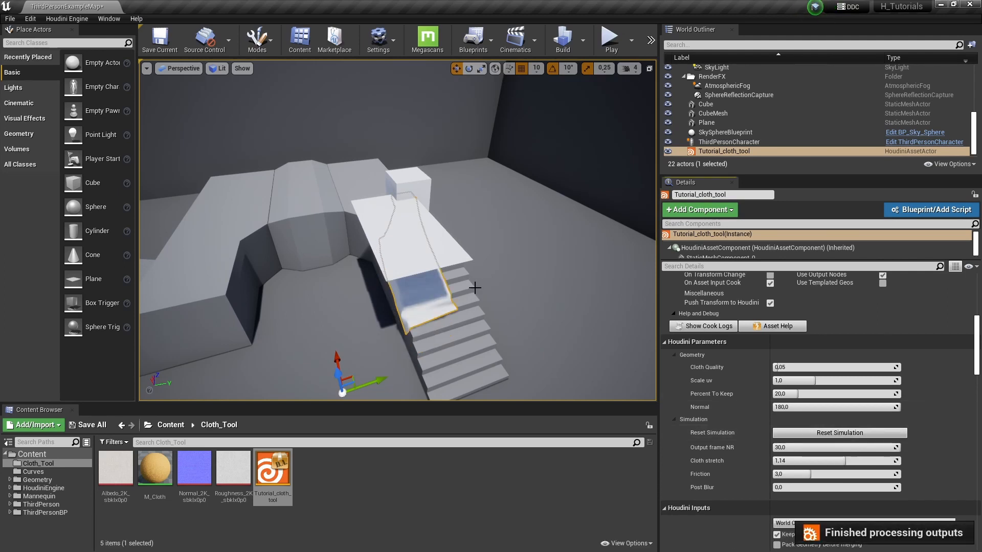
right_drag(475, 288, 412, 304)
key(g)
click(354, 198)
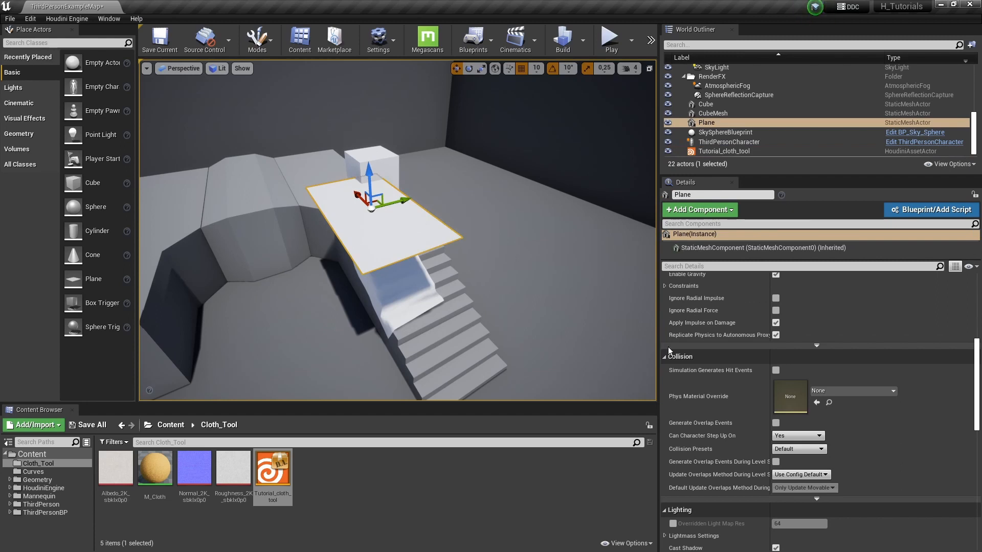
ctrl+click(385, 169)
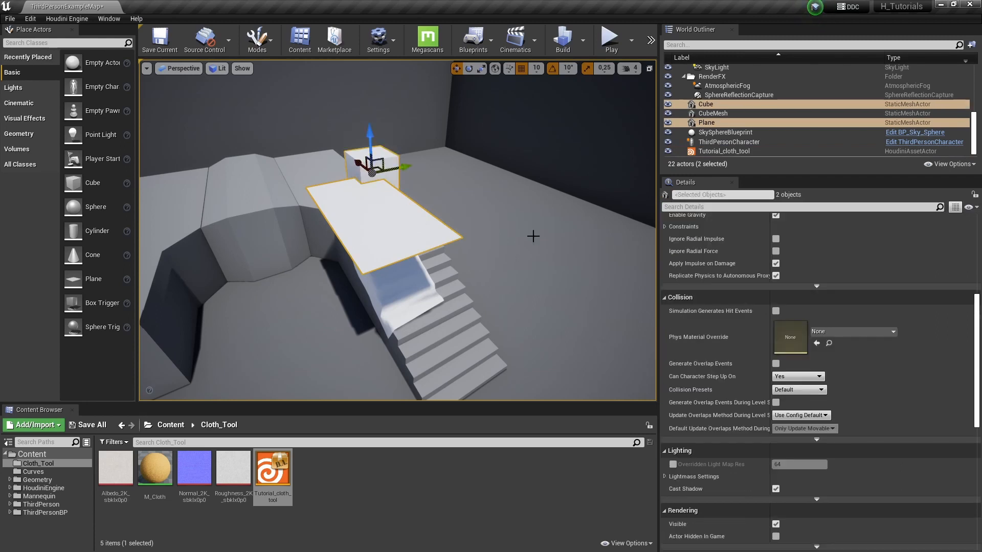
scroll(710, 358, down, 3)
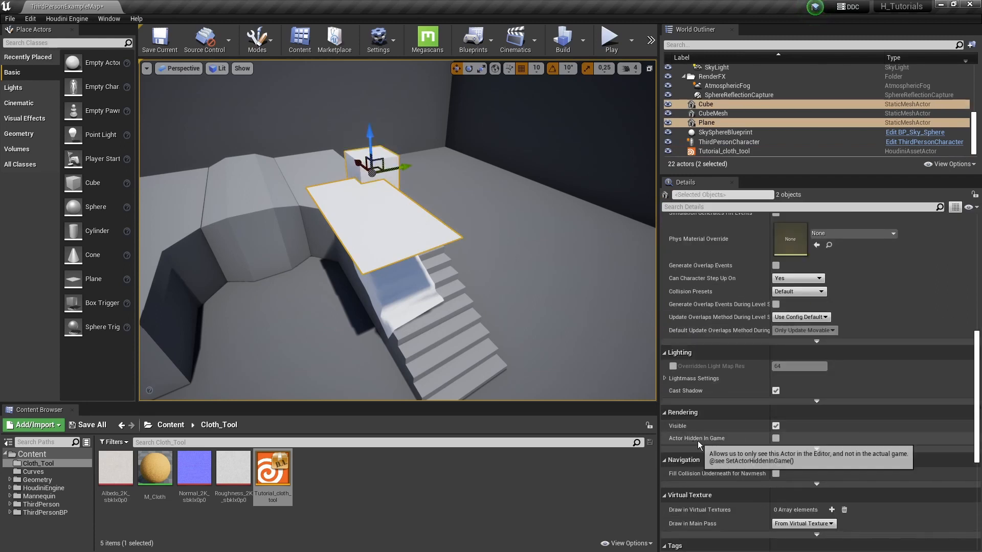
click(777, 439)
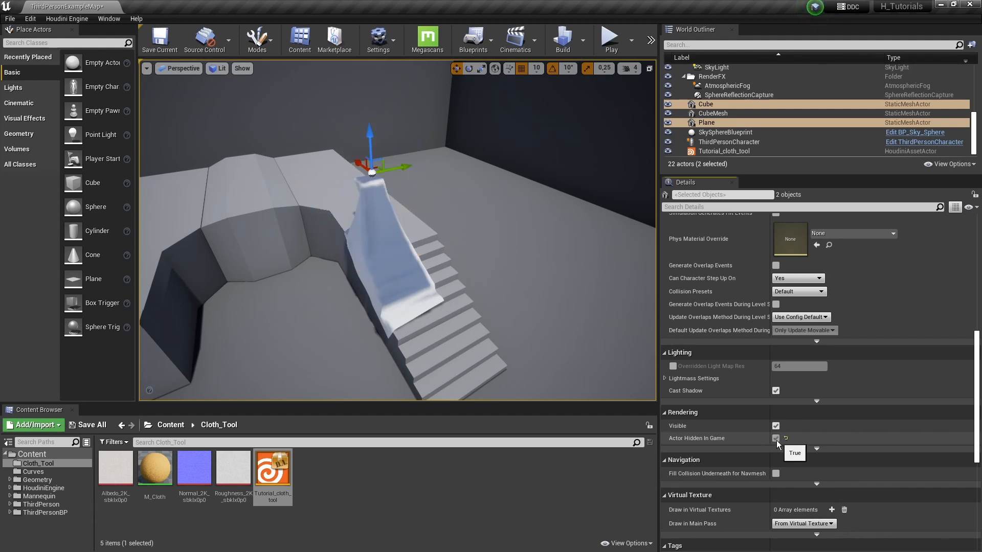
Inspect the pinned cloth over the stairs in game view with the Plane and Cube hidden
right_drag(474, 300, 383, 176)
key(g)
key(g)
click(509, 255)
key(w)
key(s)
key(a)
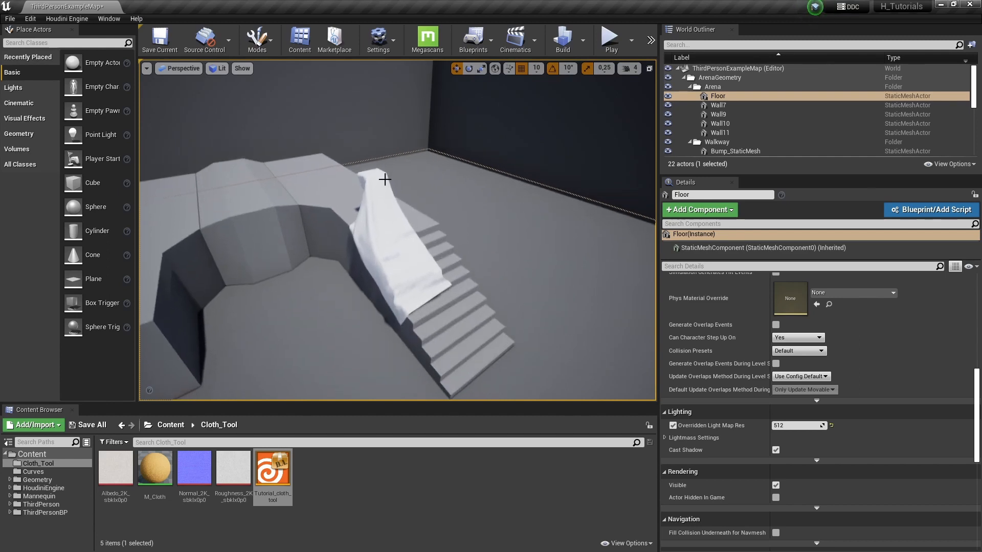
Try placing a new cube at the cloth's upper end with a lowered duplicate below it, and delete both cubes
key(w)
right_drag(234, 233, 233, 258)
drag(72, 207, 272, 206)
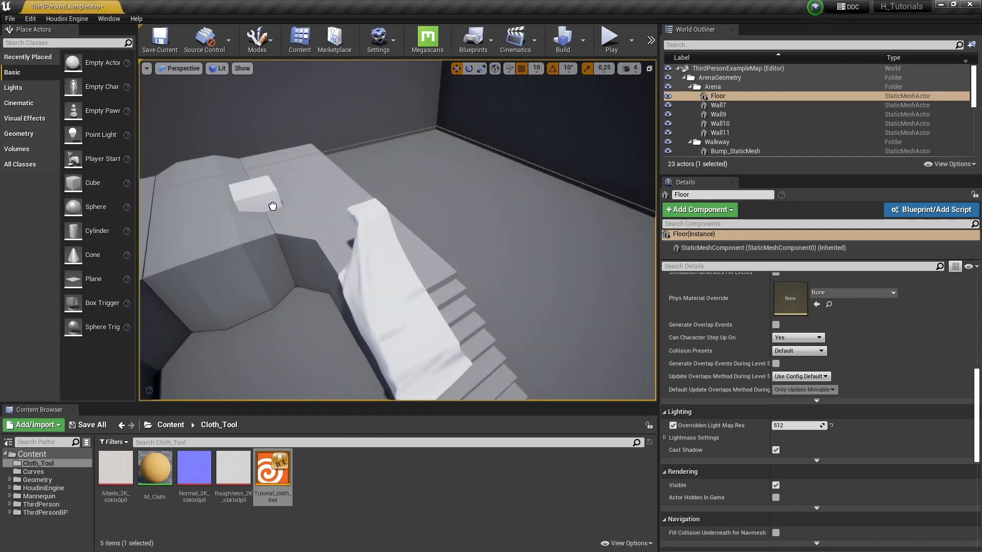
click(374, 208)
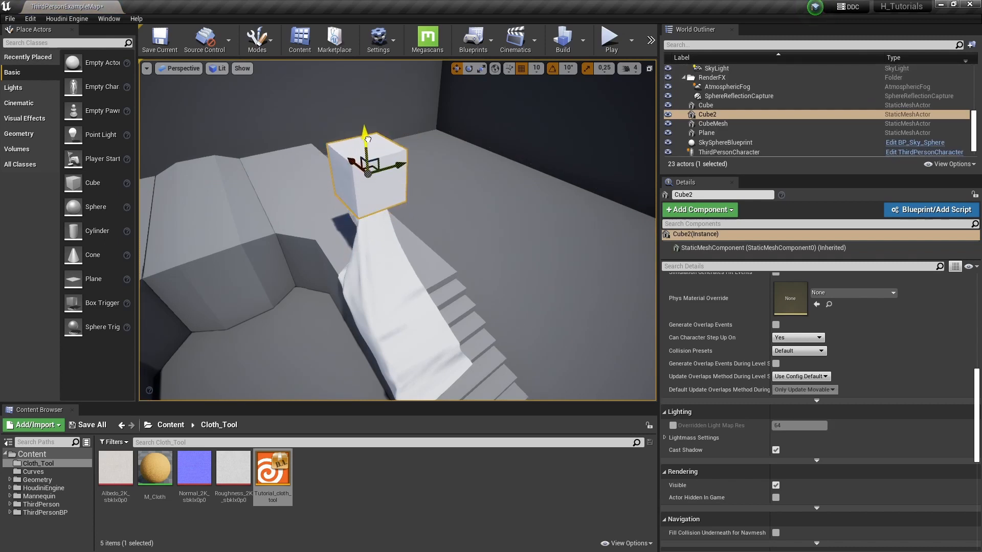
alt+drag(370, 135, 376, 211)
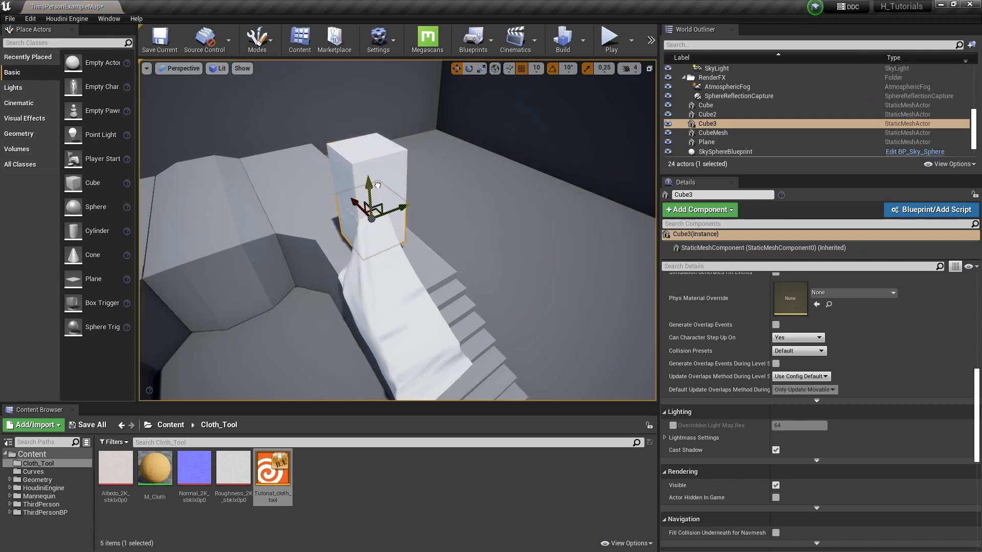
key(g)
right_drag(438, 276, 402, 230)
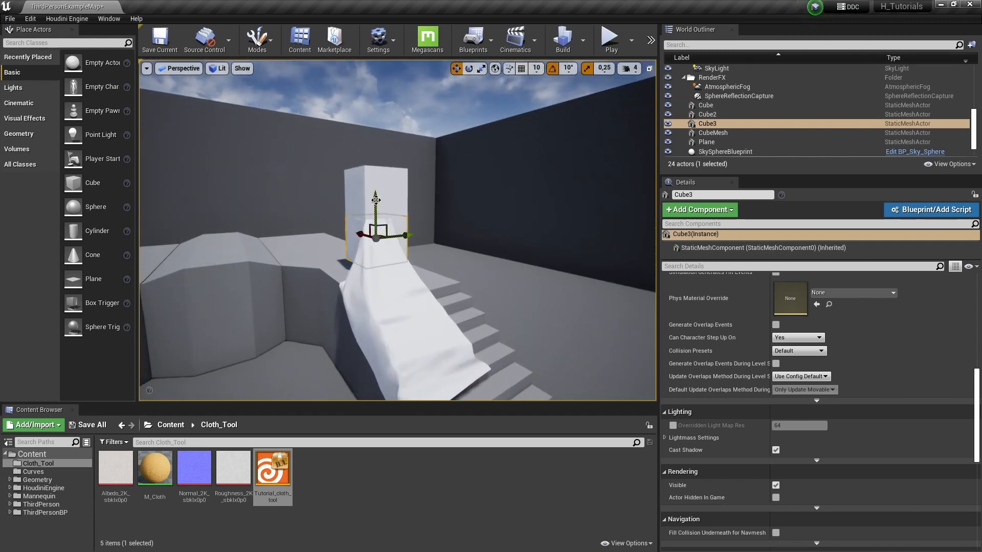
key(g)
right_drag(378, 203, 422, 276)
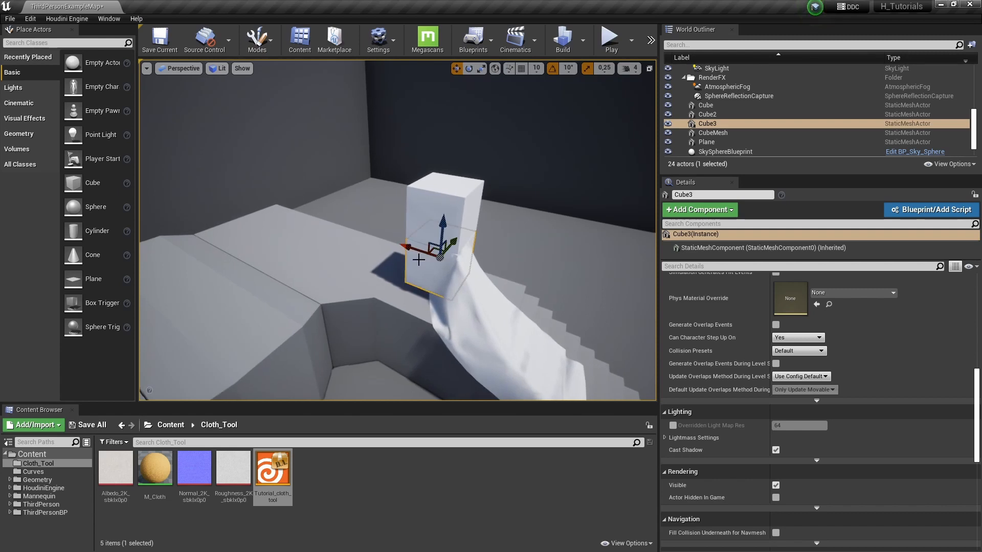
key(Delete)
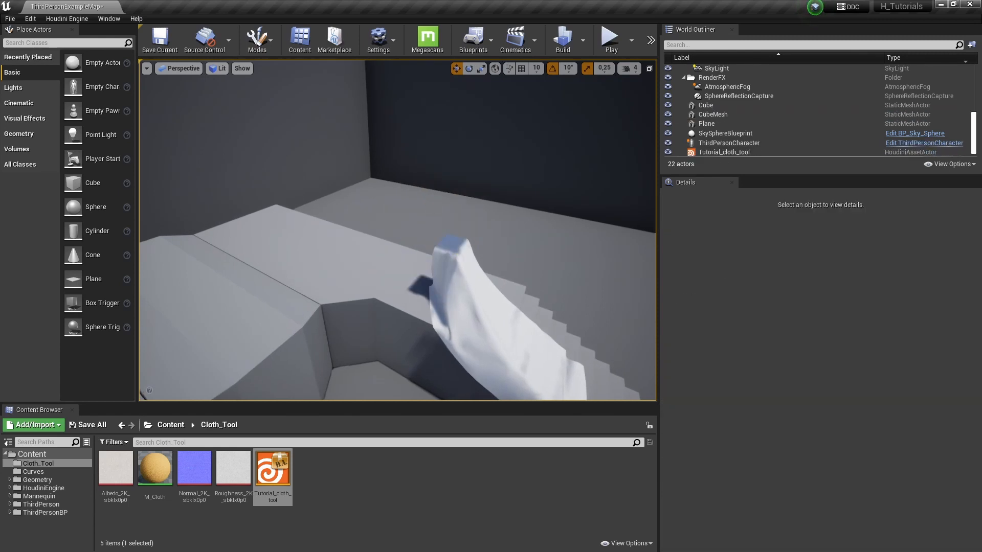
Select the cloth on the stairs and examine its mesh density in Brush Wireframe view
right_drag(389, 246, 451, 301)
click(389, 246)
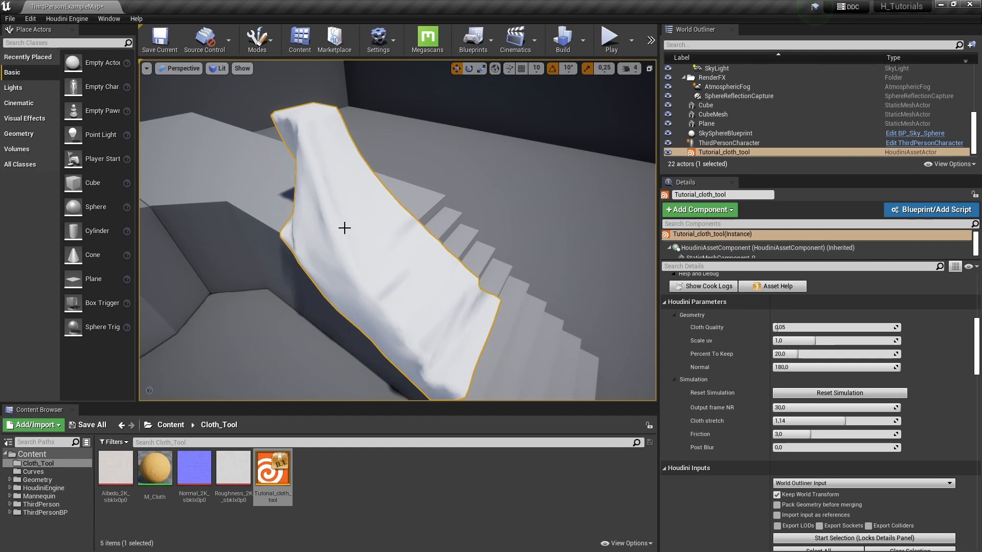
click(222, 68)
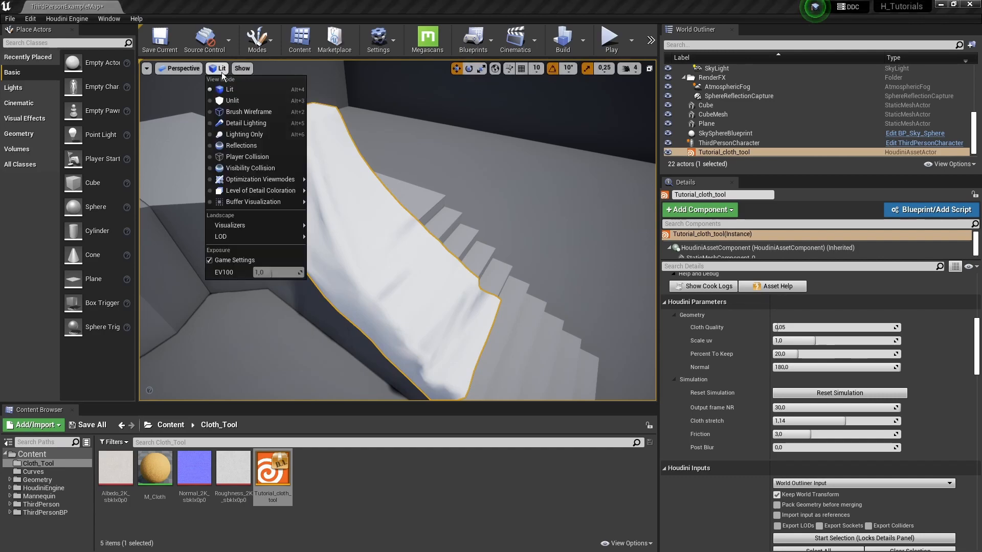
click(226, 110)
alt+drag(397, 231, 332, 245)
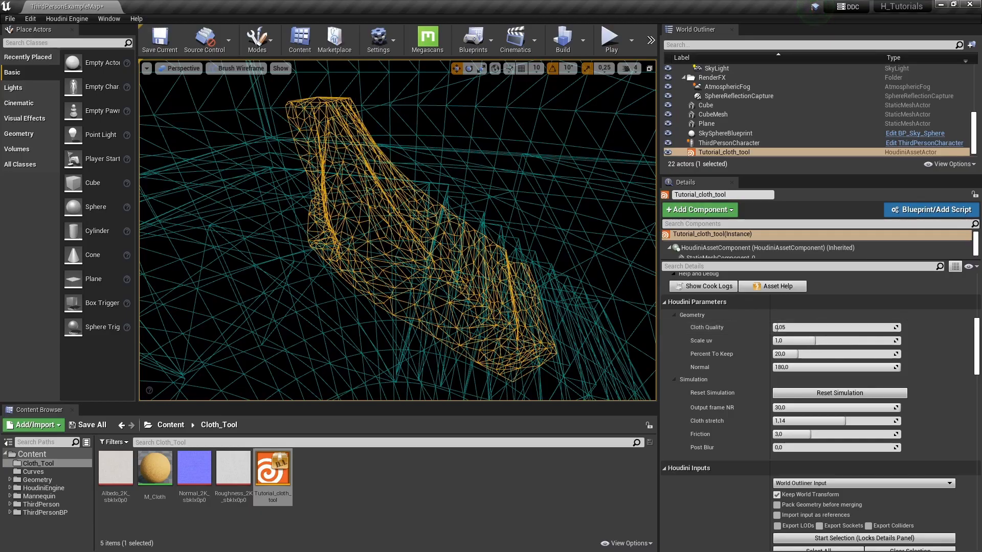
alt+drag(397, 231, 327, 225)
Try a Cloth Quality of 0.01 on the cloth tool and inspect the denser cloth in wireframe and Lit view
click(804, 326)
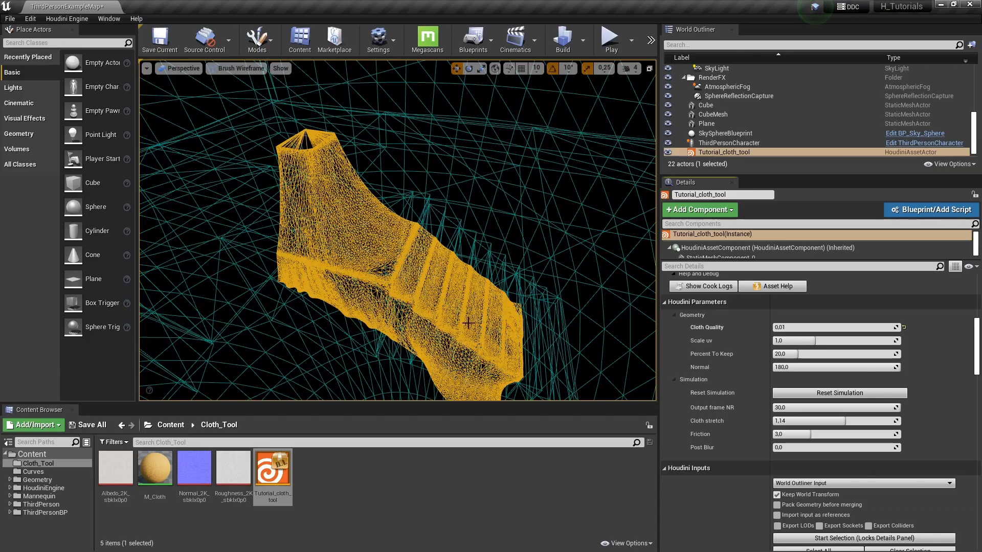
mouse_move(468, 323)
alt+mouse_down()
mouse_move(389, 330)
mouse_move(419, 322)
mouse_move(481, 276)
mouse_move(472, 317)
alt+mouse_up()
click(227, 68)
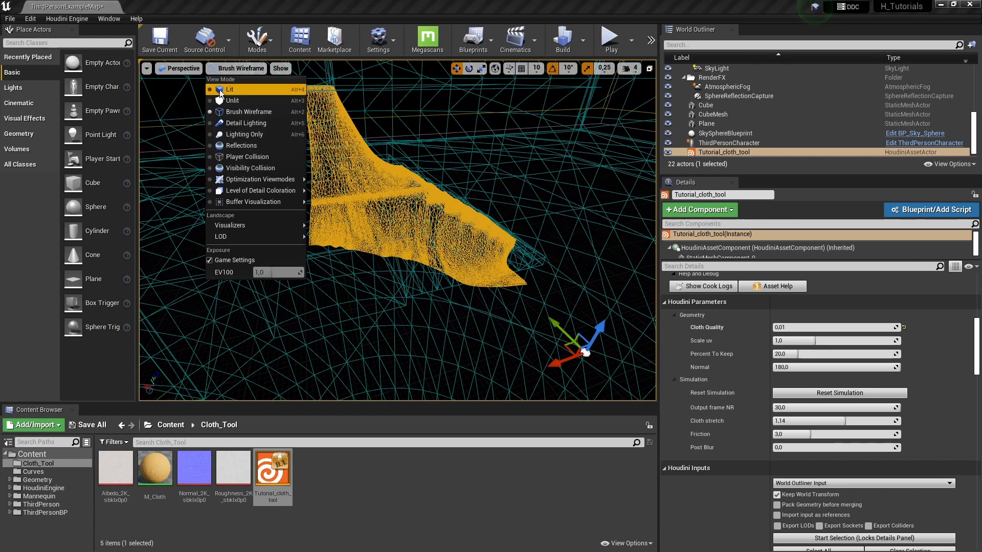
click(222, 95)
alt+drag(389, 231, 319, 239)
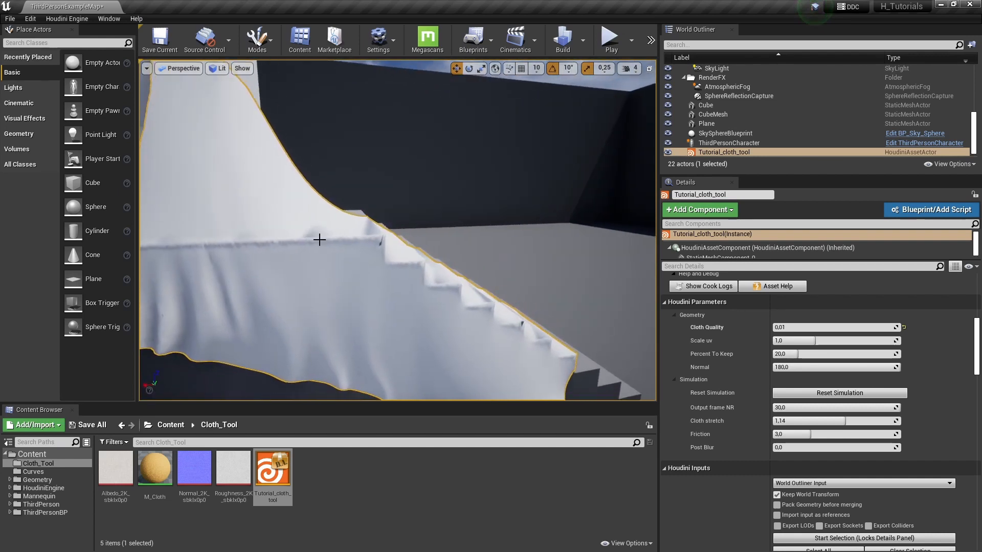
alt+drag(453, 300, 287, 301)
right_drag(397, 230, 450, 248)
Set the cloth tool's Cloth Quality to 0.04 and check the recooked drape on the stairs
click(812, 328)
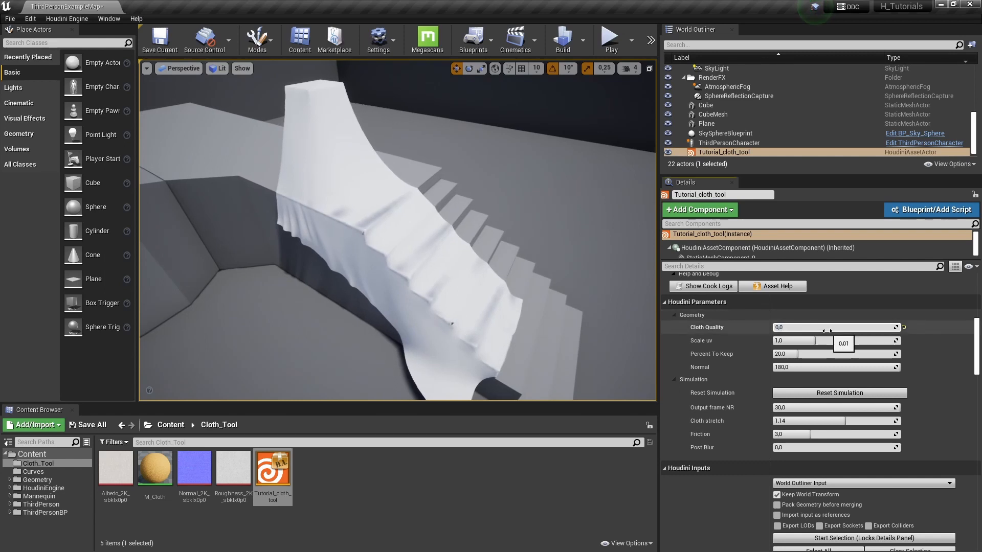
key(Return)
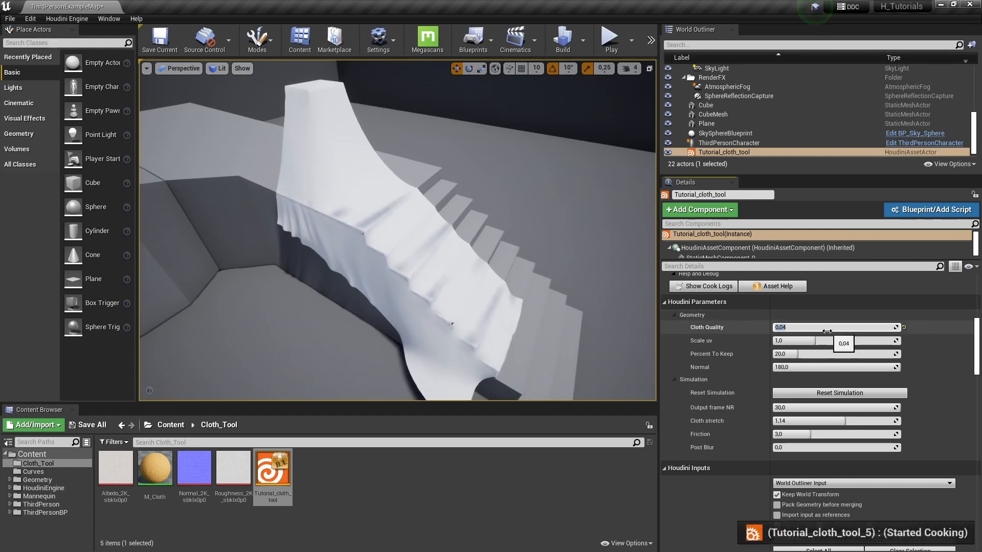
mouse_move(327, 225)
right_down()
mouse_move(379, 256)
mouse_move(339, 219)
right_up()
right_drag(493, 215, 399, 230)
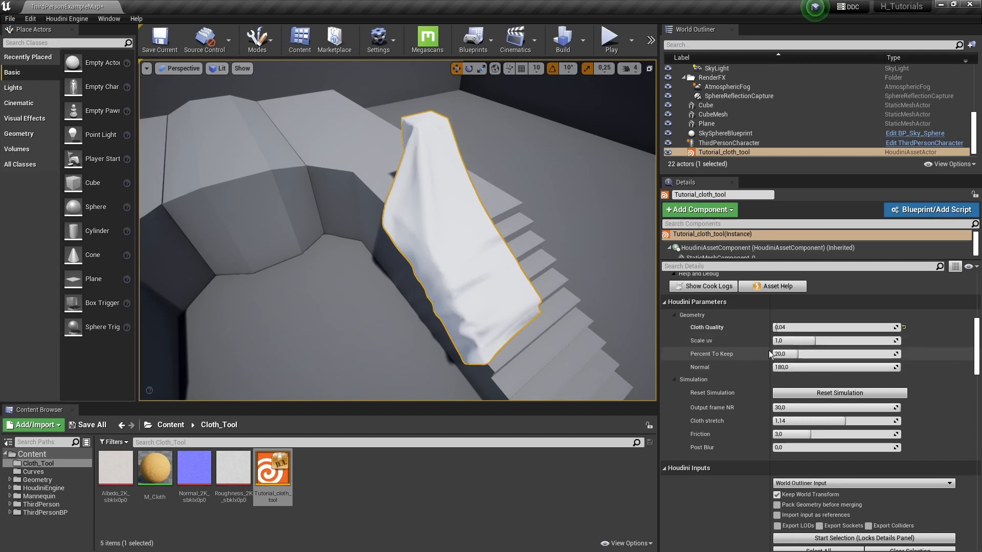
Set Percent To Keep to about 25.18 while viewing the mesh in Brush Wireframe, and return to Lit view
click(214, 72)
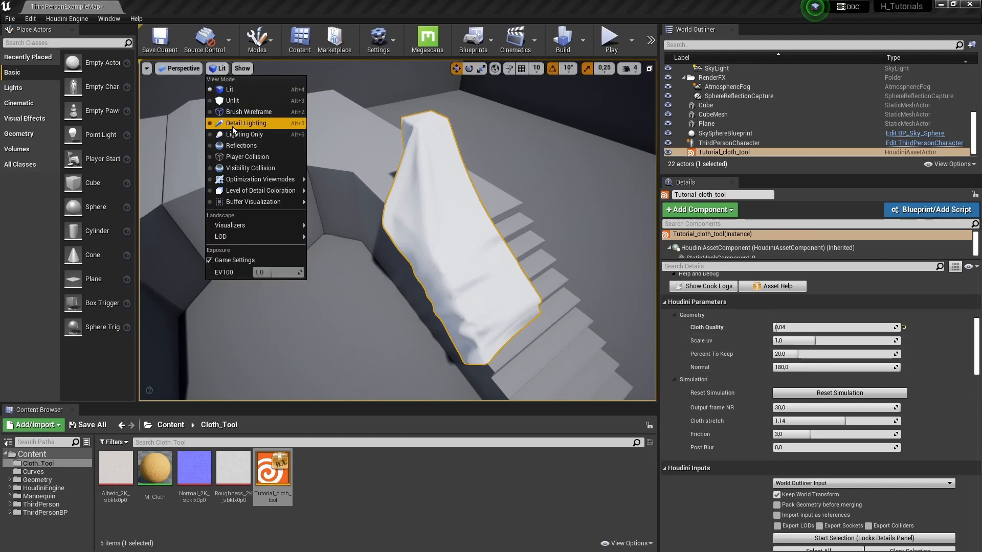
click(232, 112)
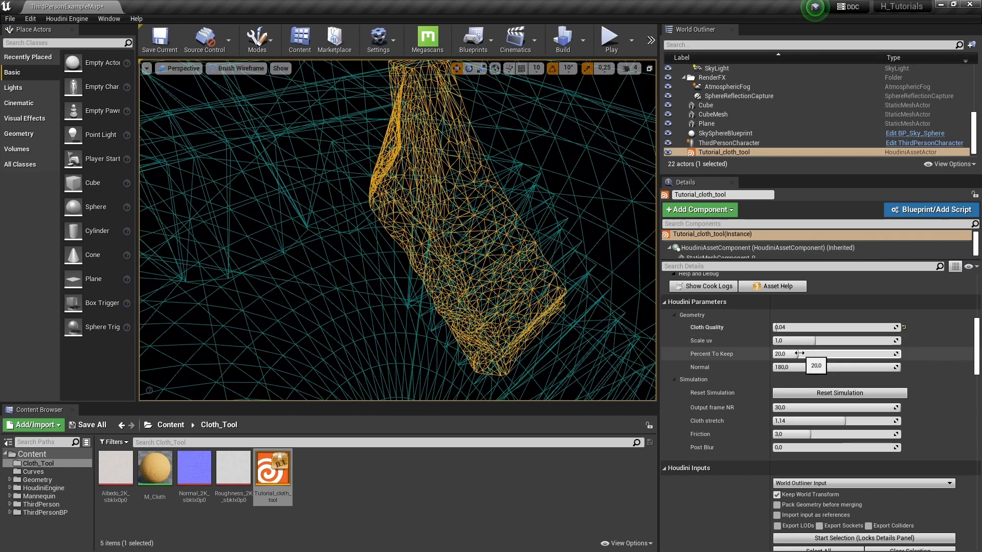
drag(822, 354, 766, 354)
right_drag(439, 230, 460, 240)
mouse_move(791, 354)
mouse_down()
mouse_move(815, 353)
mouse_move(804, 354)
mouse_up()
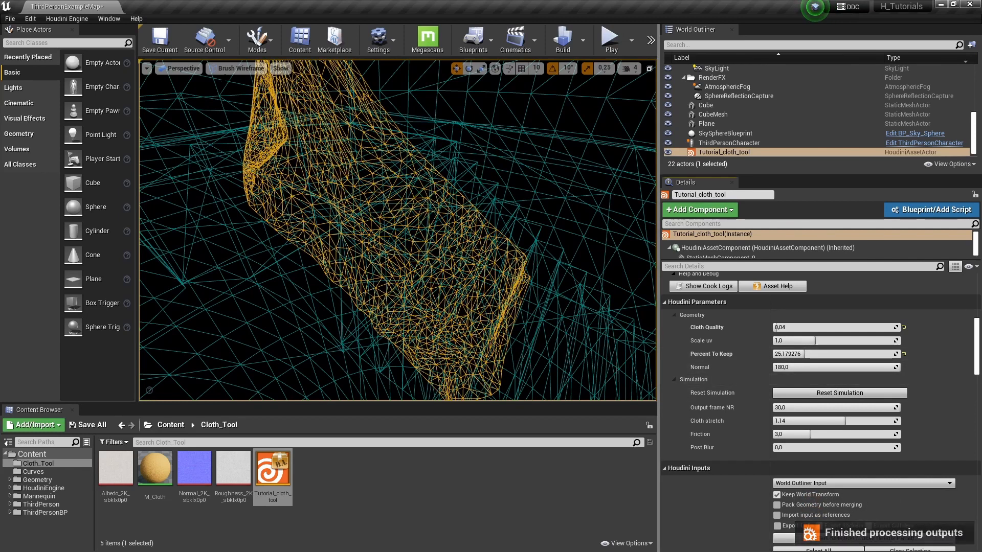
click(238, 68)
click(228, 89)
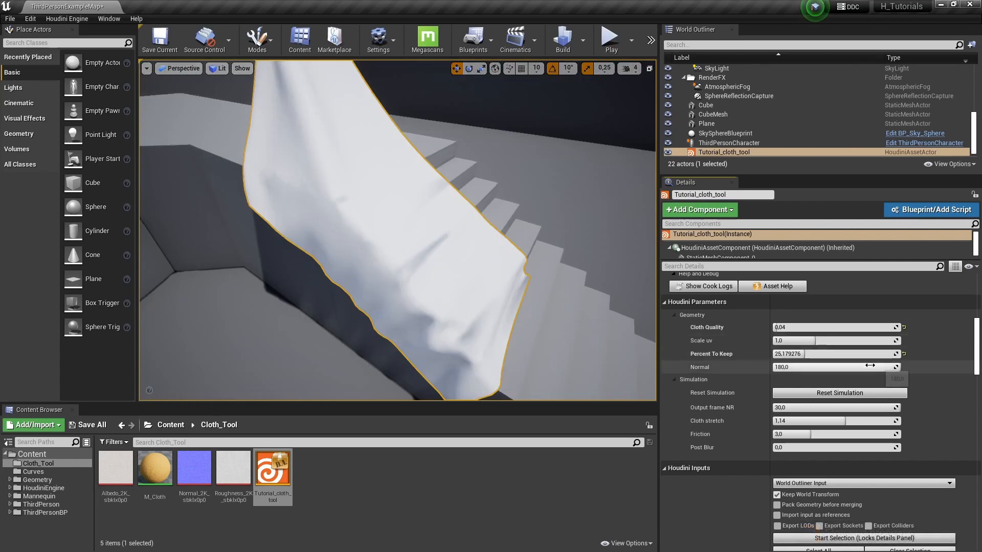
Try a low Normal value on the cloth tool and set it back to 180
drag(870, 366, 742, 366)
mouse_move(397, 230)
right_down()
mouse_move(379, 235)
mouse_move(322, 215)
mouse_move(398, 231)
right_up()
drag(807, 367, 900, 367)
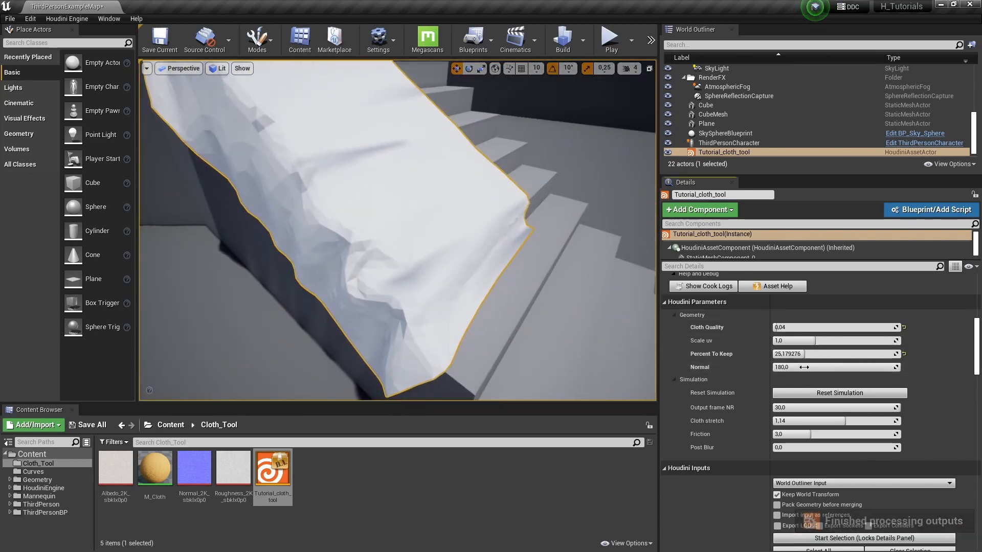
right_drag(422, 271, 432, 275)
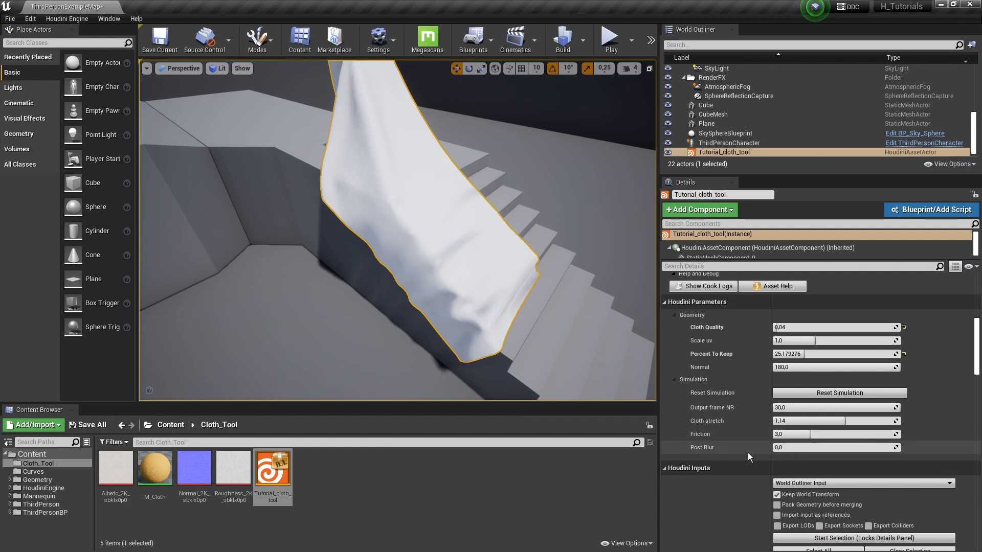
Try a Post Blur of about 0.74 on the cloth, inspect the smoothed surface, and set it back to 0
drag(795, 447, 799, 447)
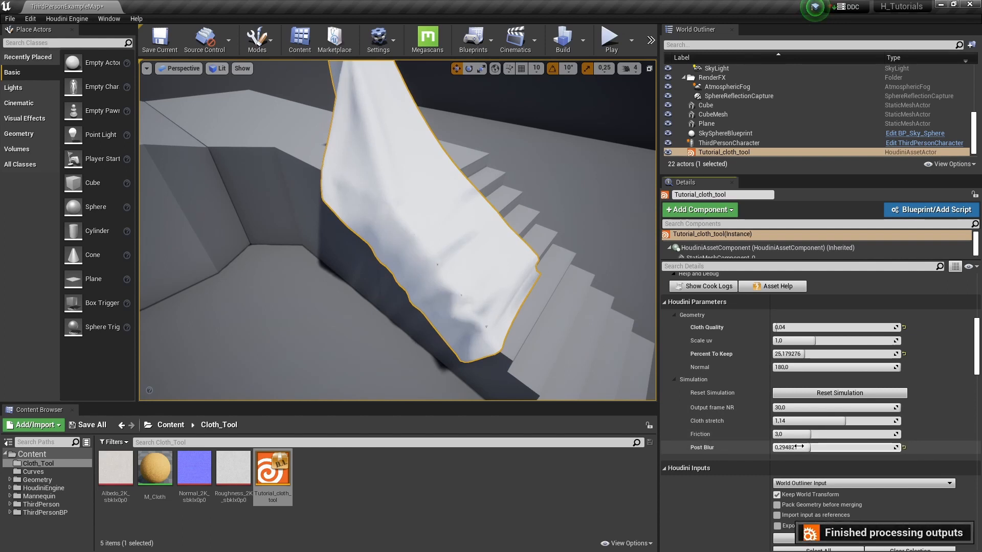
alt+drag(461, 246, 549, 224)
scroll(477, 270, up, 4)
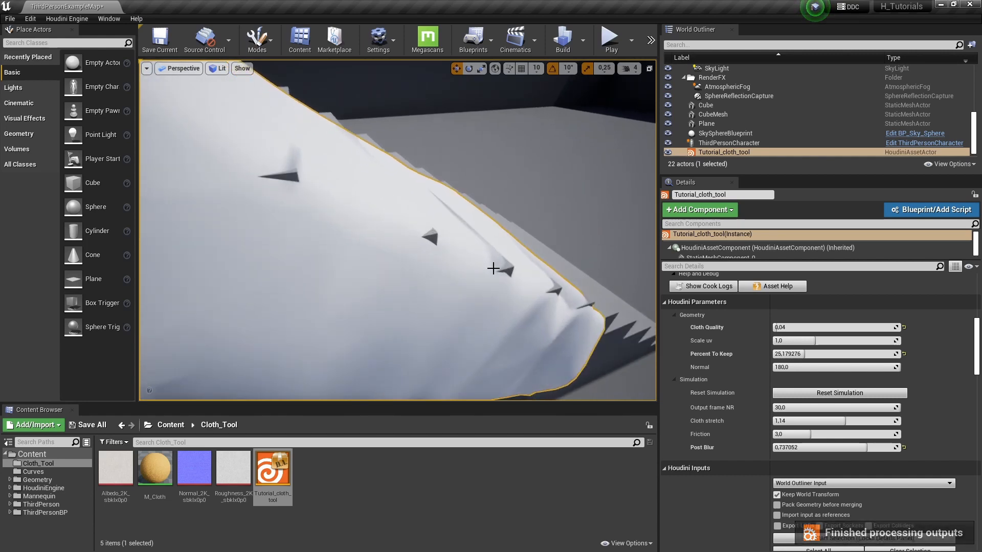
alt+drag(493, 269, 409, 302)
drag(819, 448, 773, 448)
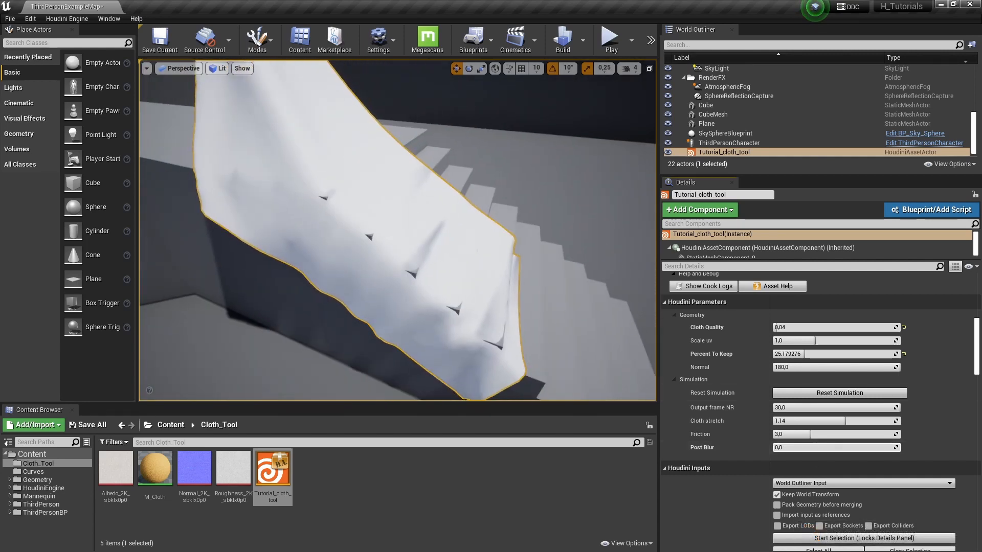
right_drag(497, 285, 442, 281)
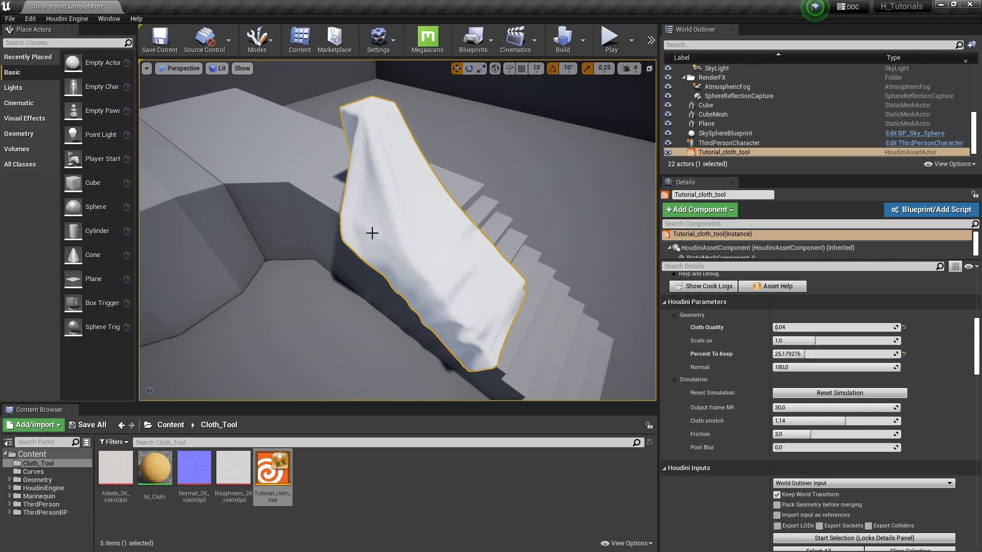
Copy the reference path of the M_Cloth material in the Cloth_Tool folder
right_drag(373, 232, 389, 230)
click(161, 476)
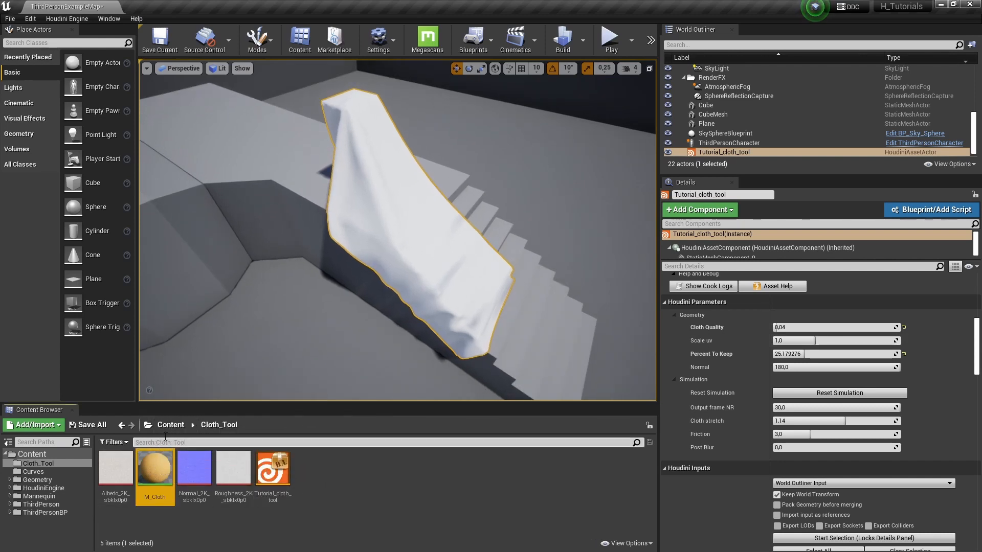
right_click(150, 471)
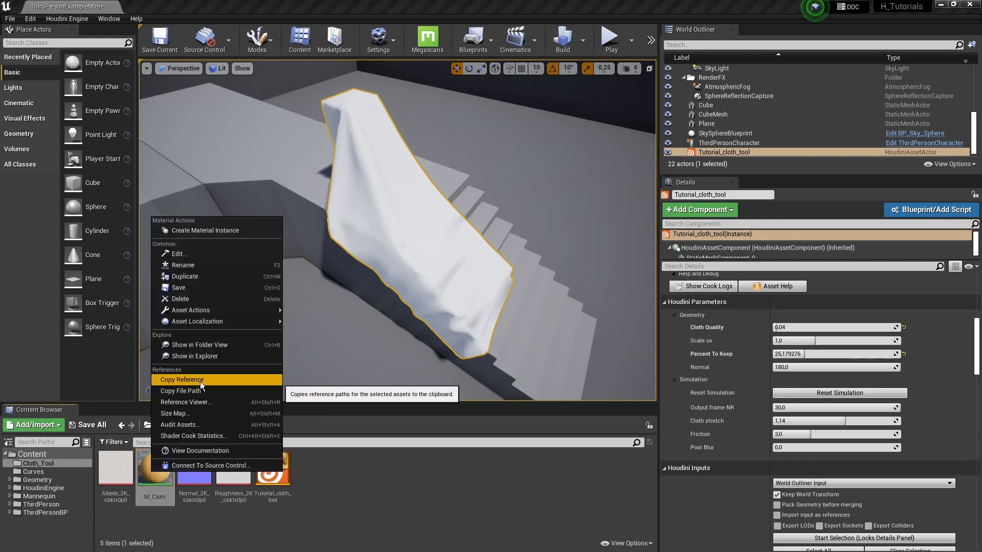
click(201, 382)
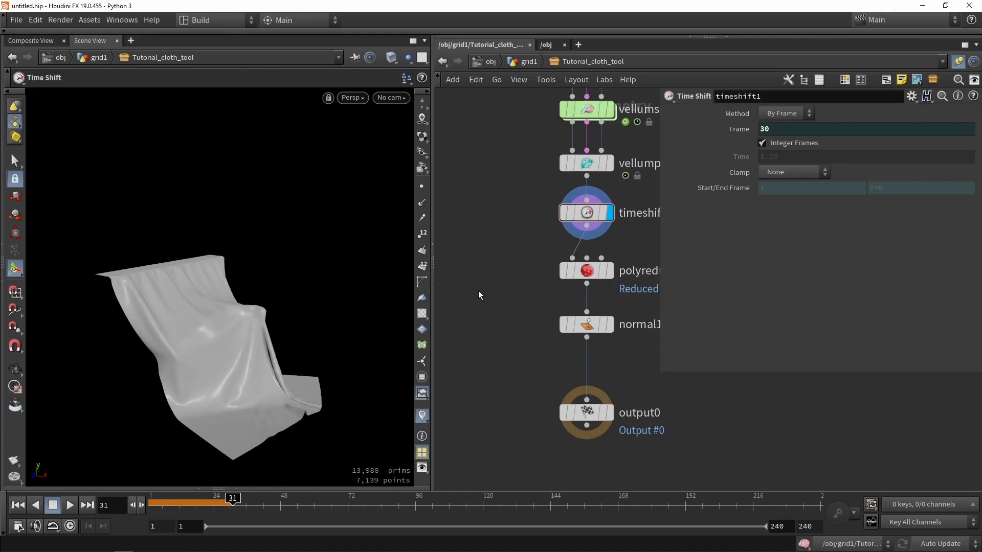
Add an Unreal Material node between normal1 and output0 in the cloth tool network in Houdini and display it
key(Tab)
text(unre)
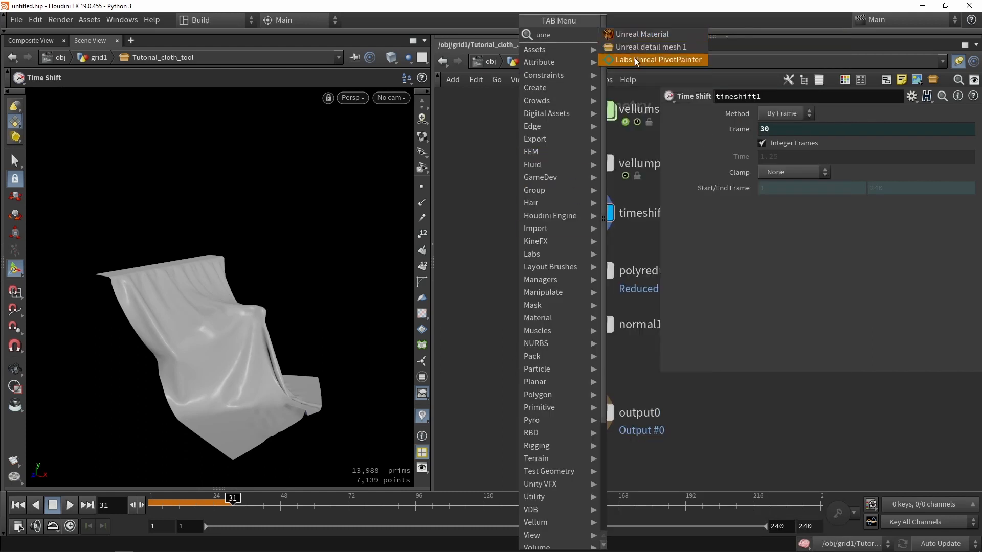
click(642, 34)
click(580, 368)
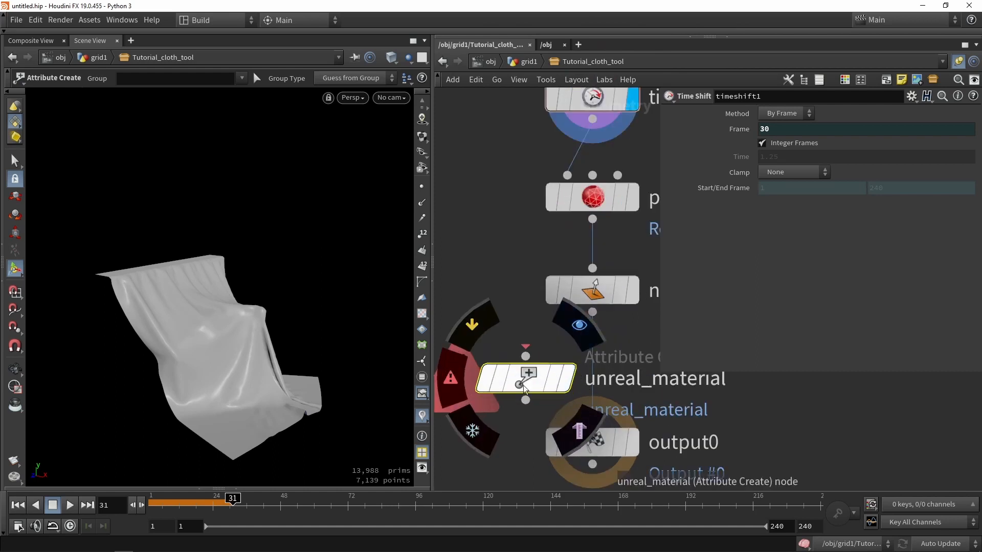
scroll(644, 390, up, 3)
click(633, 384)
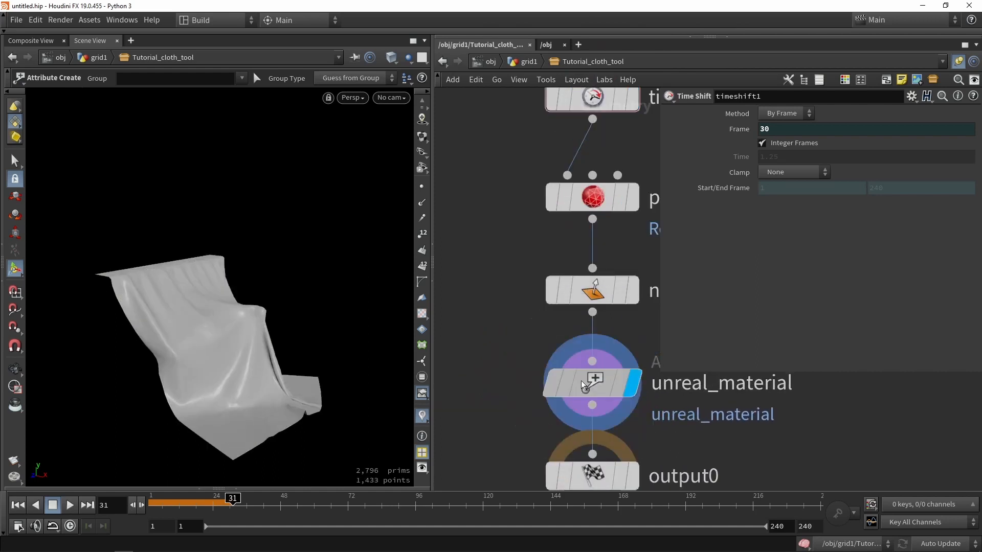
Set the string value of the unreal_material node to Material'/Game/Cloth_Tool/M_Cloth.M_Cloth'
click(593, 384)
click(839, 269)
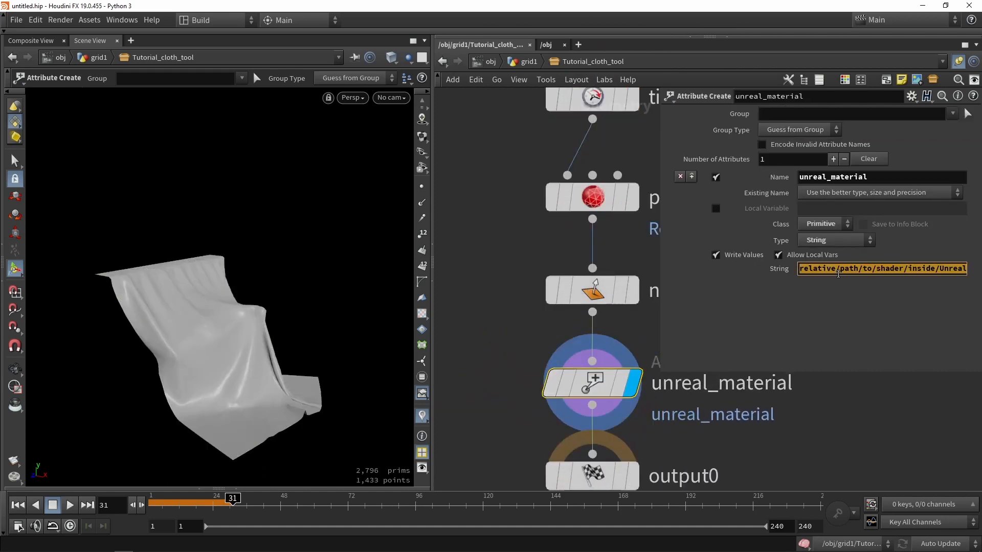
text(Material'/Game/Cloth_Tool/M_Cloth.M_Cloth')
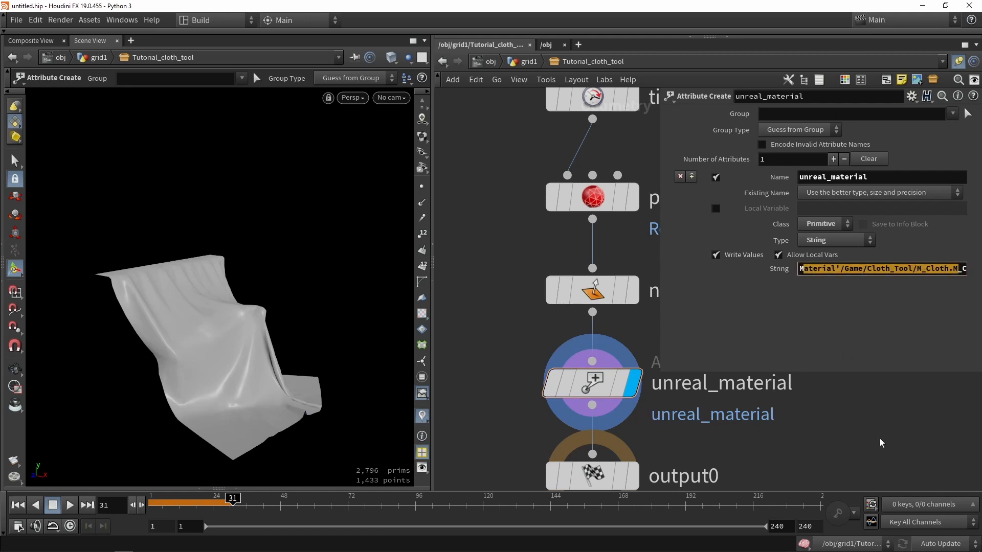
key(Return)
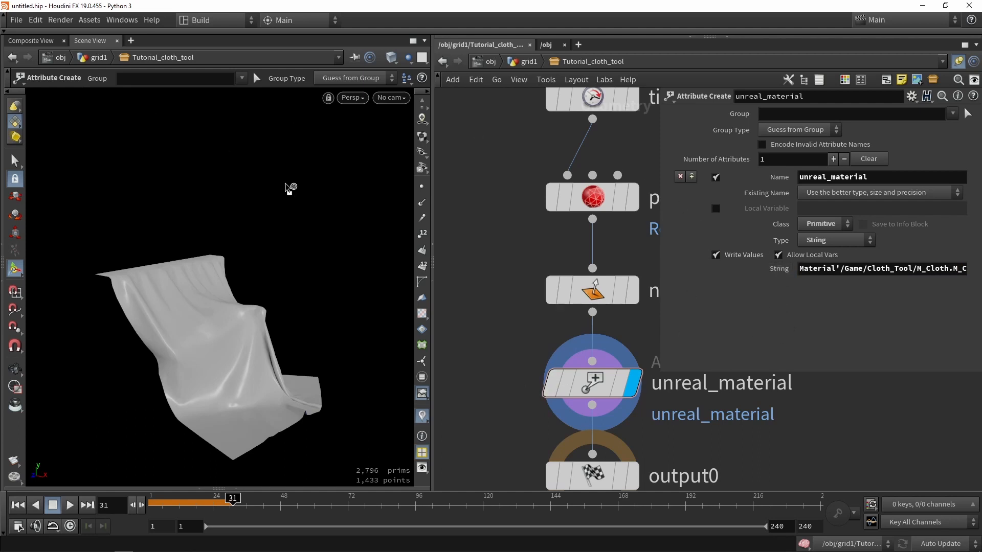
Save the Tutorial cloth tool asset, switch to Unreal Engine and rebuild the cloth tool actor
drag(152, 35, 283, 179)
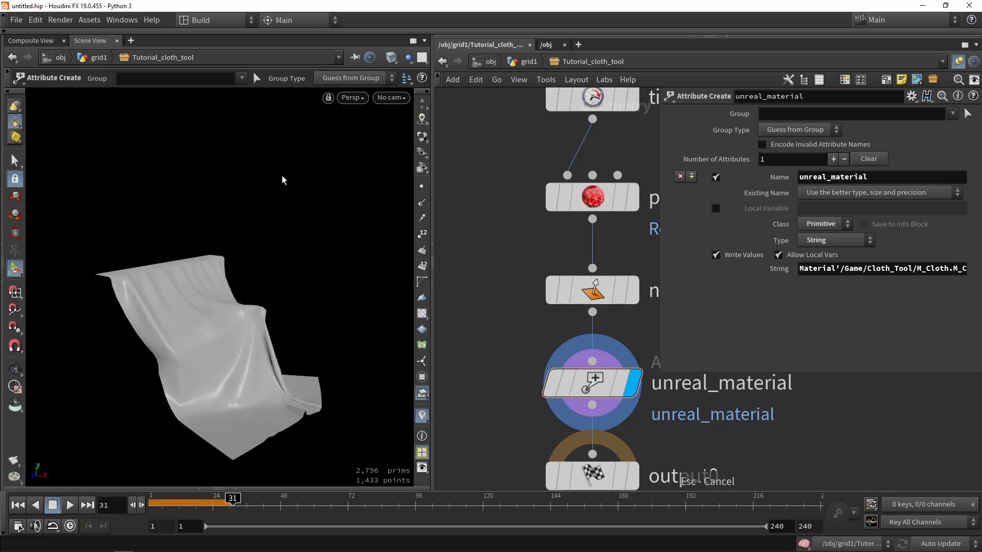
click(89, 21)
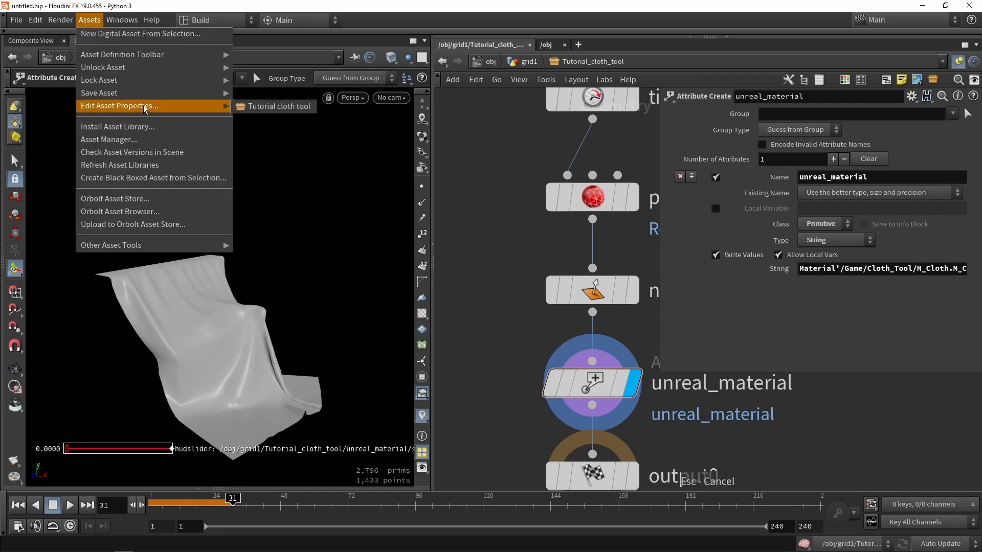
mouse_move(200, 94)
click(261, 93)
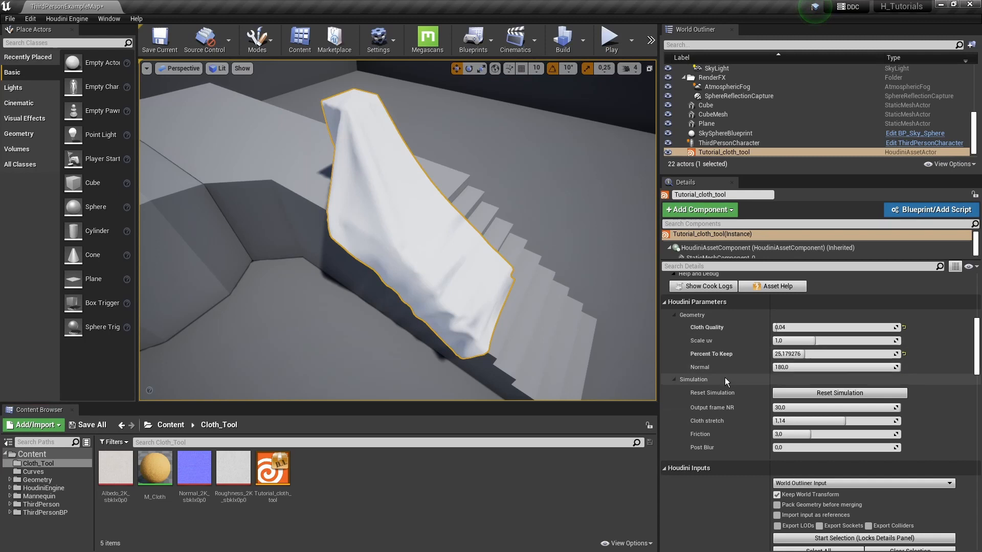
scroll(726, 378, up, 5)
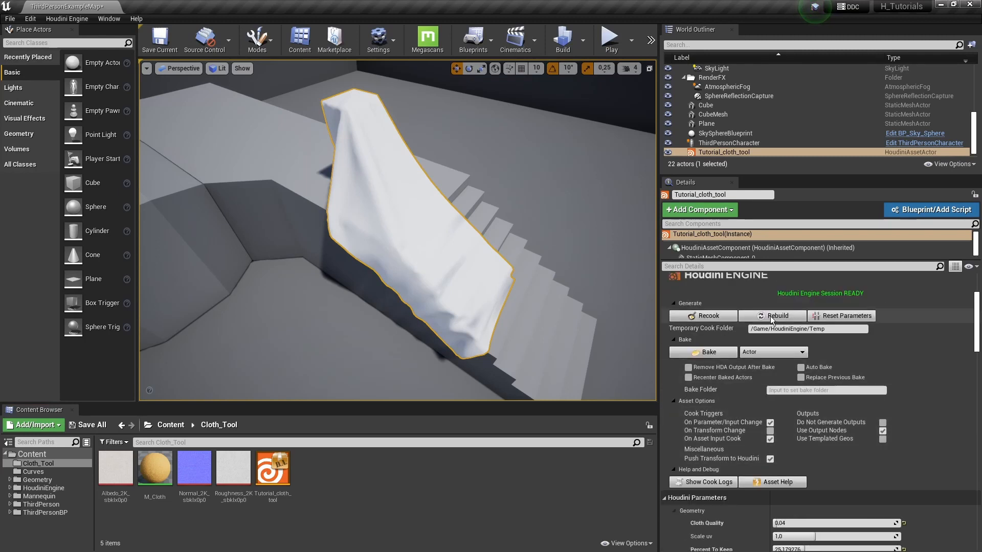
click(772, 315)
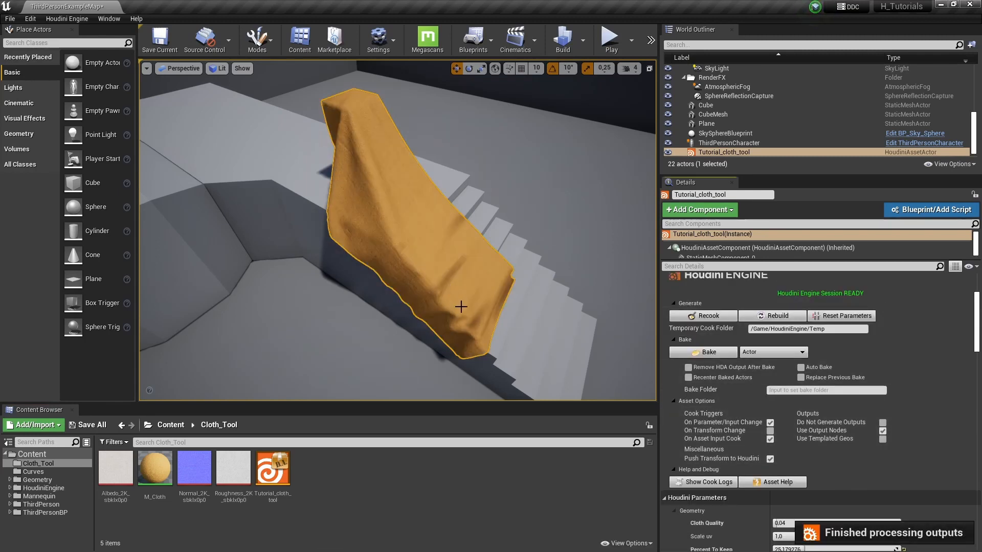
Try Scale uv values of about 1.39 and 1.9 on the cloth tool and inspect the fabric texture up close
right_drag(461, 307, 344, 290)
key(w)
key(s)
key(w)
scroll(734, 392, down, 6)
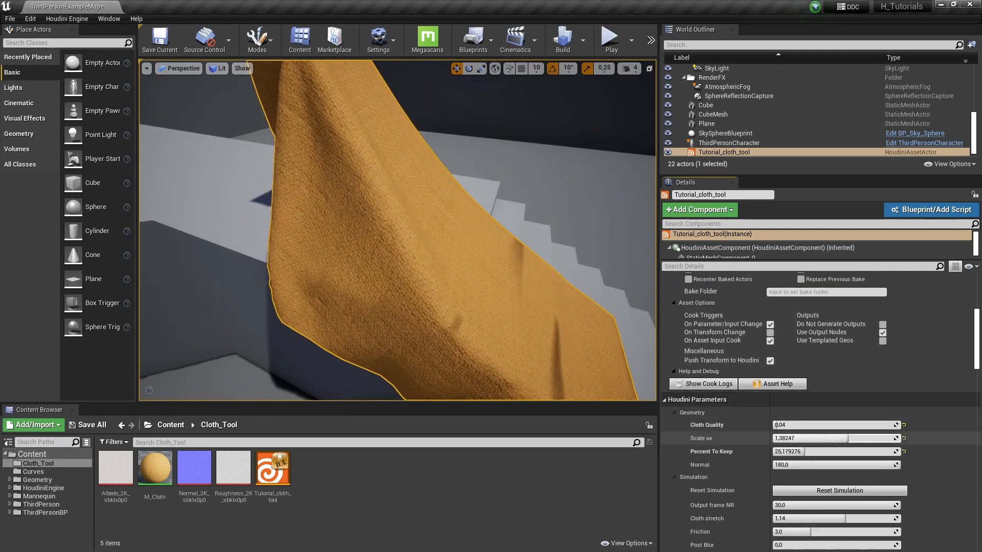
drag(785, 439, 787, 439)
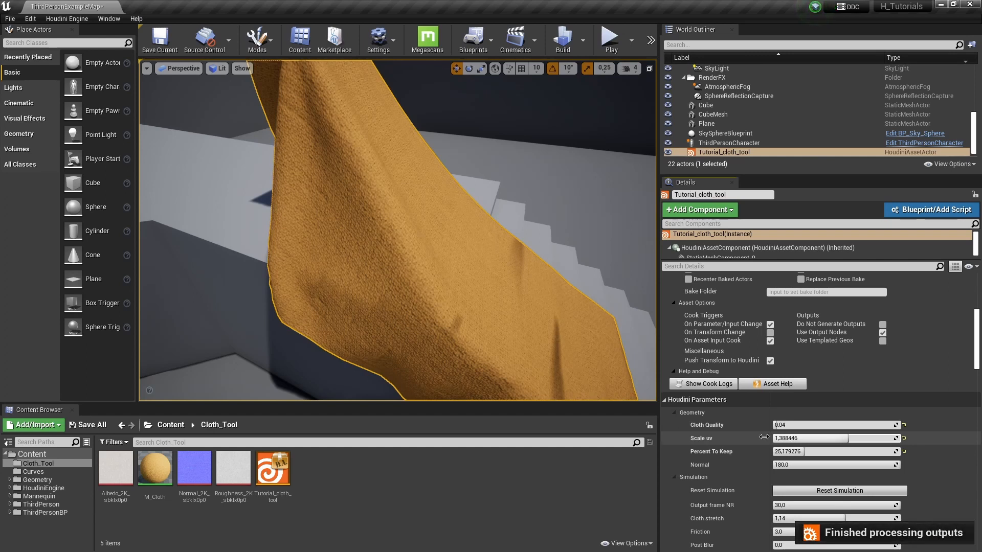
drag(797, 439, 841, 439)
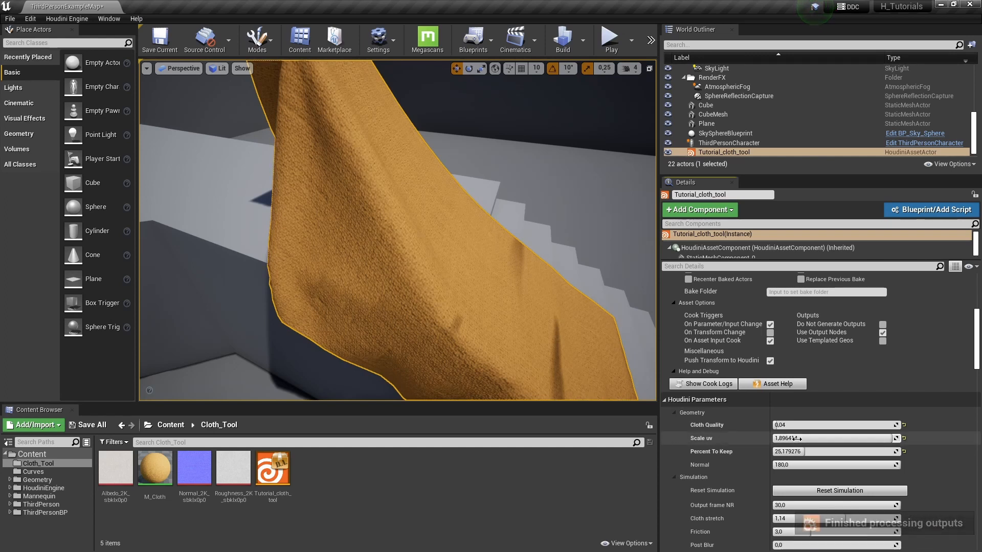
right_drag(459, 229, 459, 234)
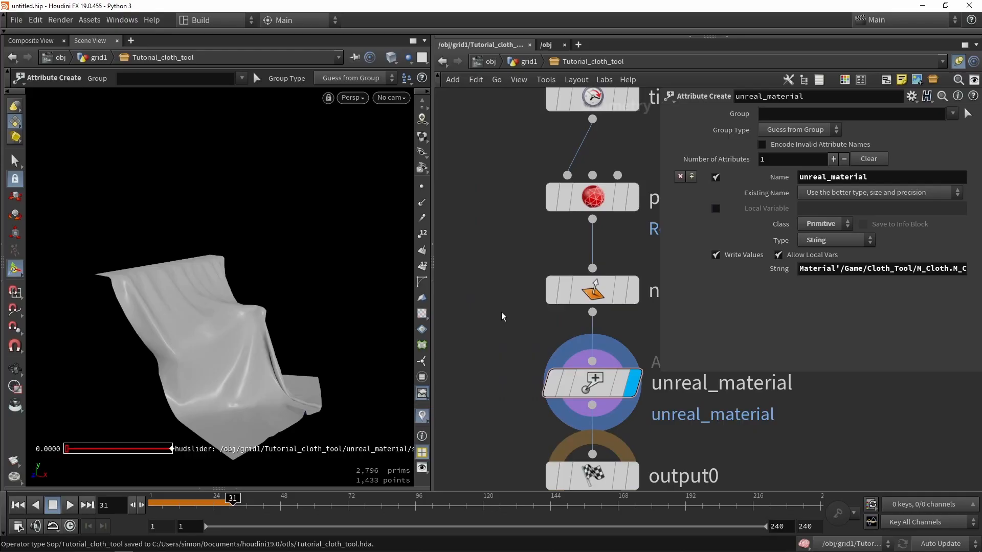
In Houdini, detach uvtransform1 from group1 and wire uvflatten1 directly into group1
scroll(501, 316, down, 5)
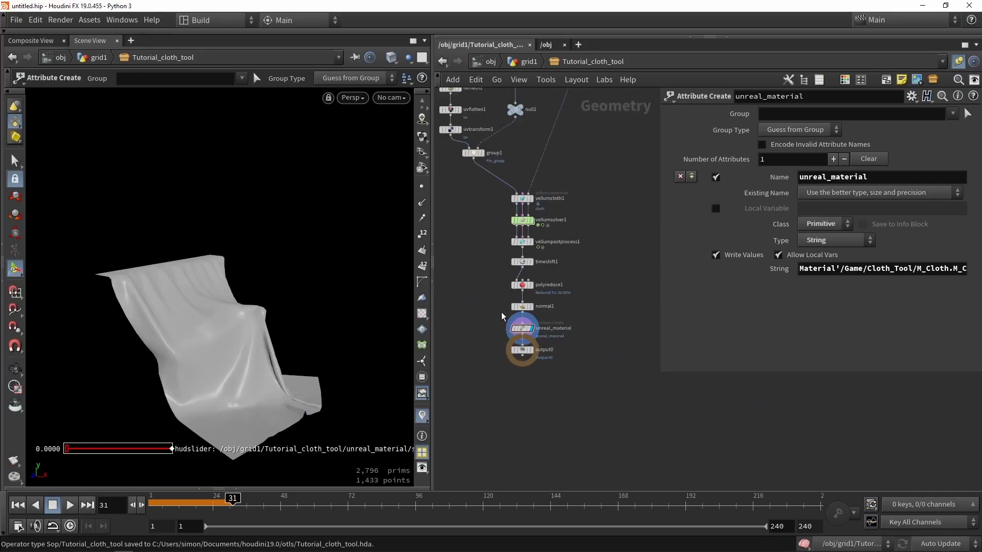
middle_drag(473, 239, 538, 386)
scroll(524, 261, up, 2)
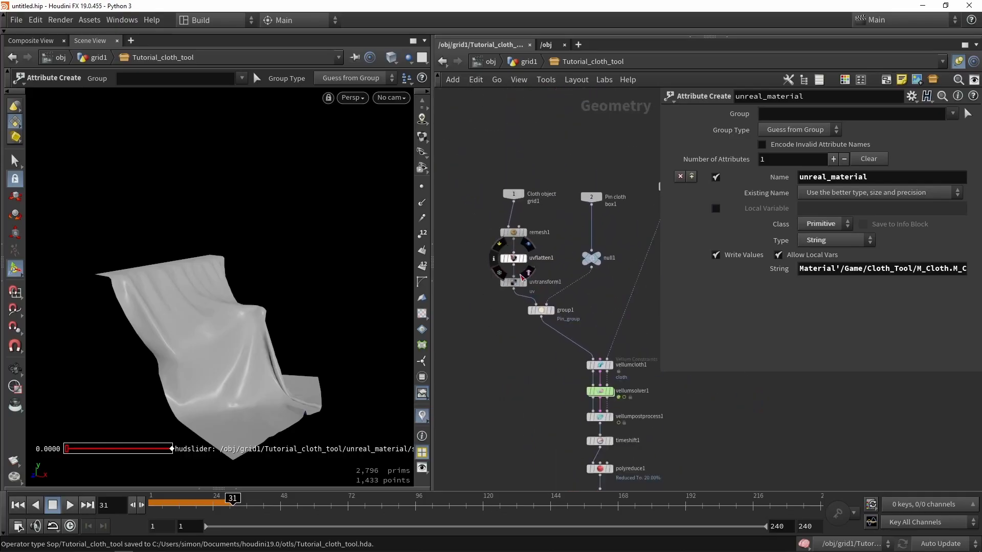
scroll(522, 277, up, 3)
click(522, 281)
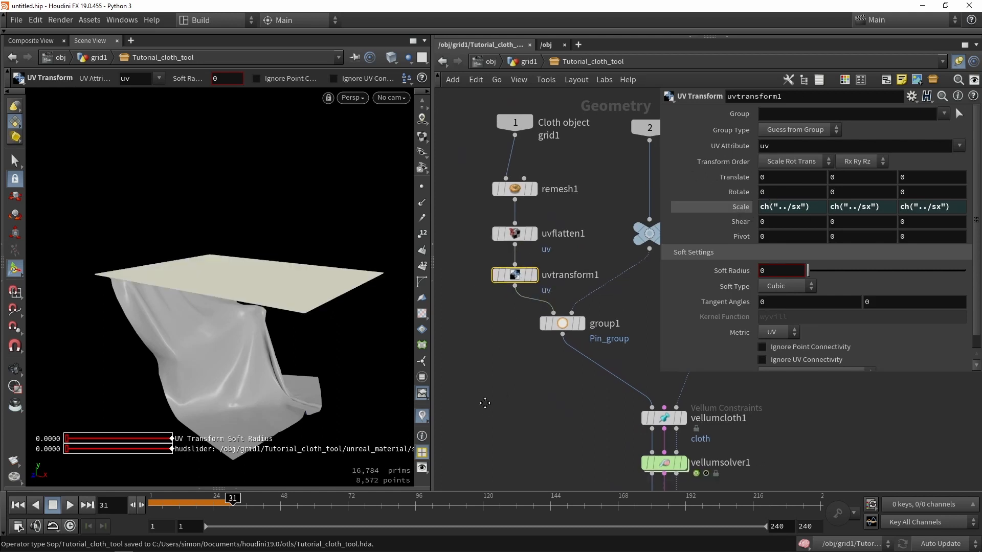
scroll(472, 232, down, 4)
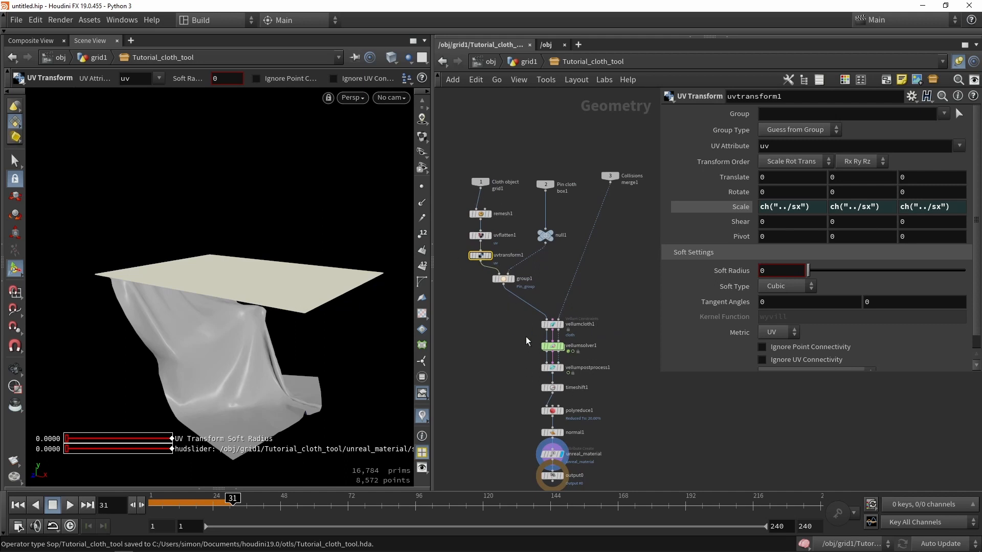
drag(480, 255, 475, 260)
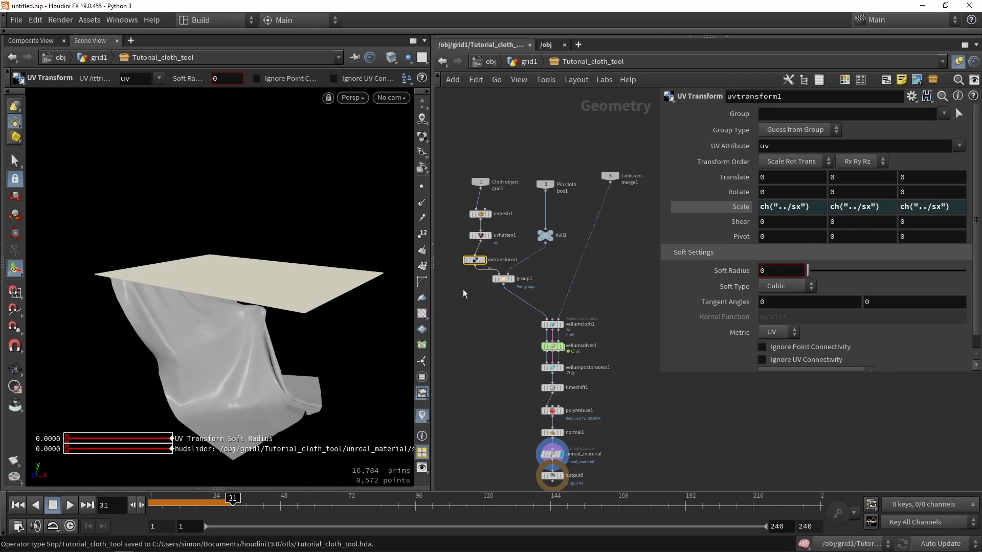
scroll(467, 257, up, 5)
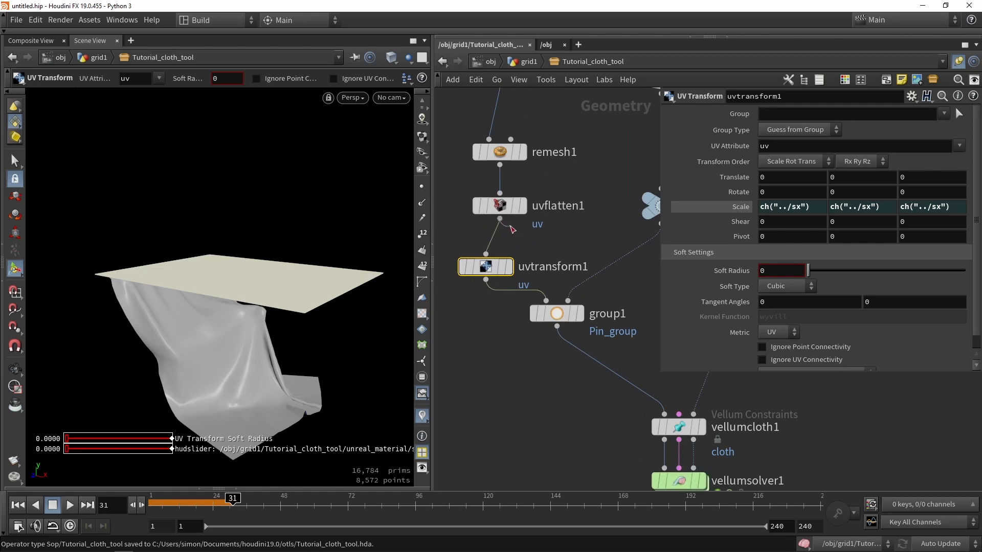
click(547, 300)
Move uvtransform1 down the network, unhook it from uvflatten1 and insert it between timeshift1 and polyreduce1
scroll(498, 250, down, 5)
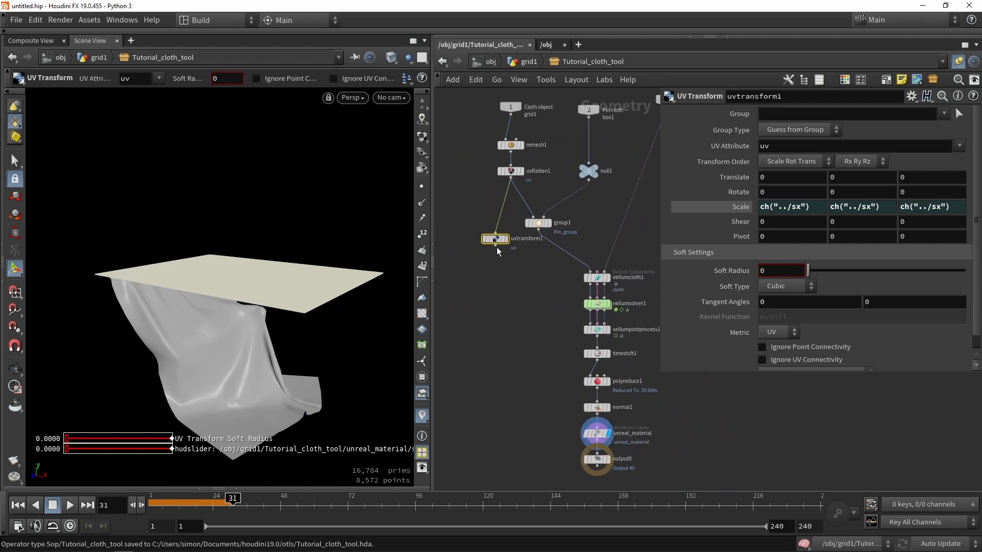
drag(496, 240, 510, 358)
scroll(575, 364, up, 3)
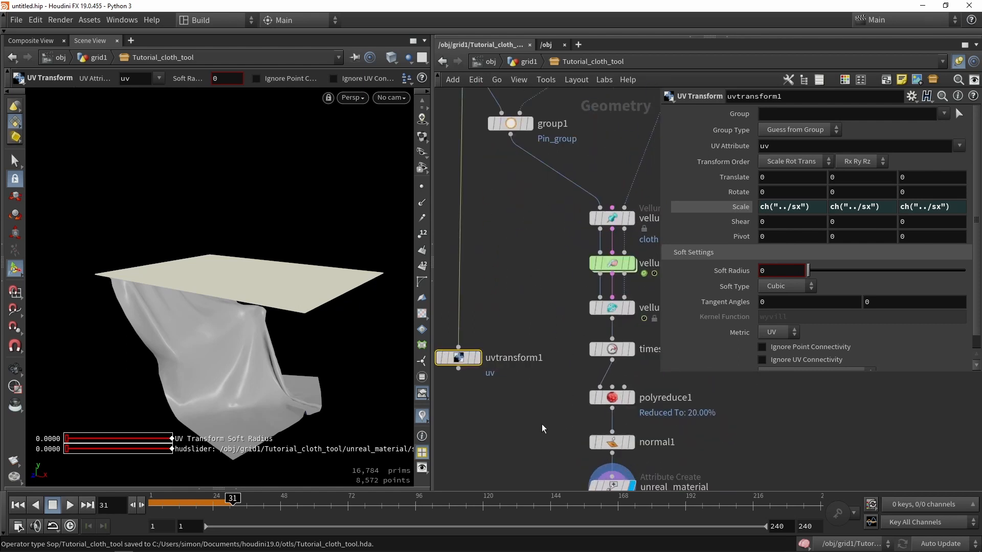
middle_drag(542, 428, 531, 343)
scroll(531, 342, down, 1)
scroll(592, 300, down, 1)
scroll(591, 299, up, 1)
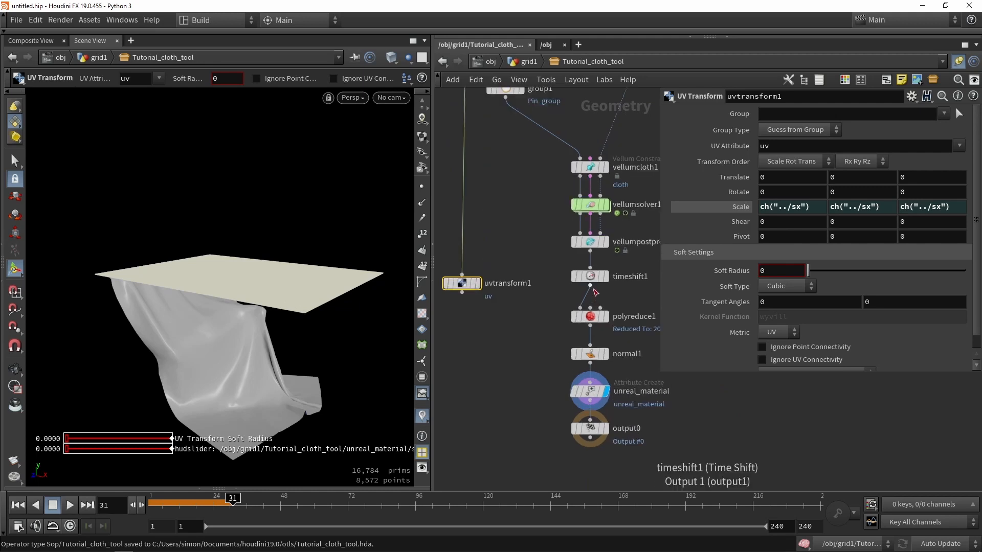
click(590, 285)
click(462, 274)
drag(462, 283, 591, 317)
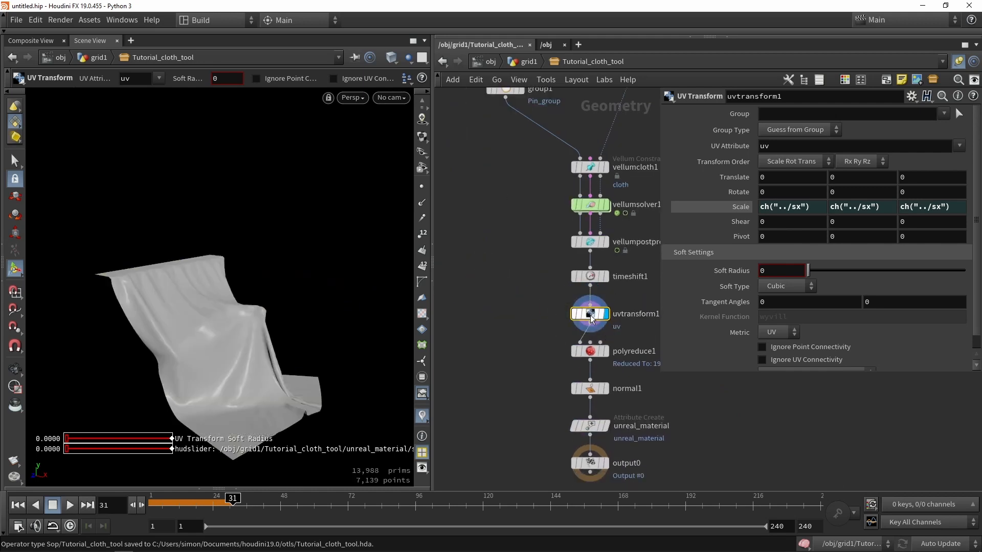
scroll(591, 318, up, 3)
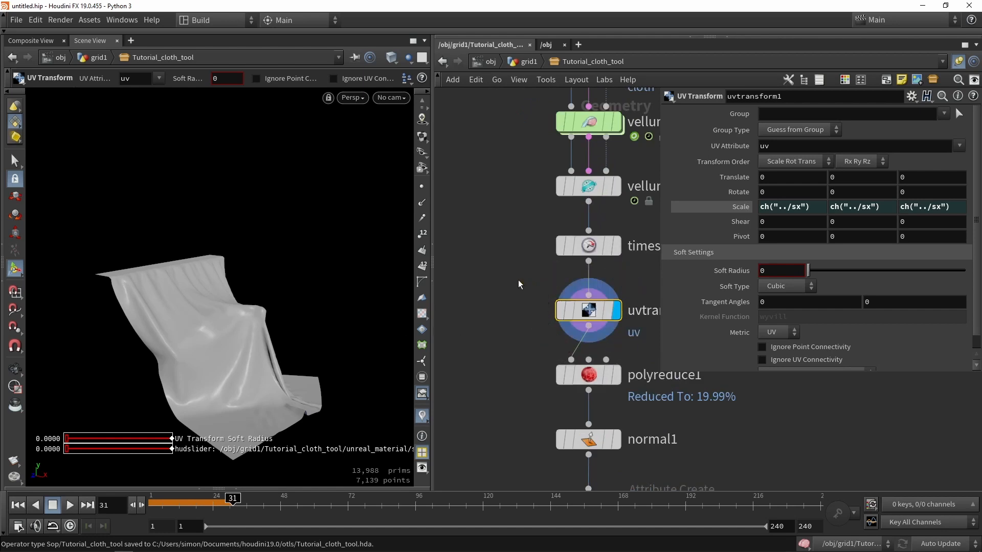
scroll(500, 347, down, 3)
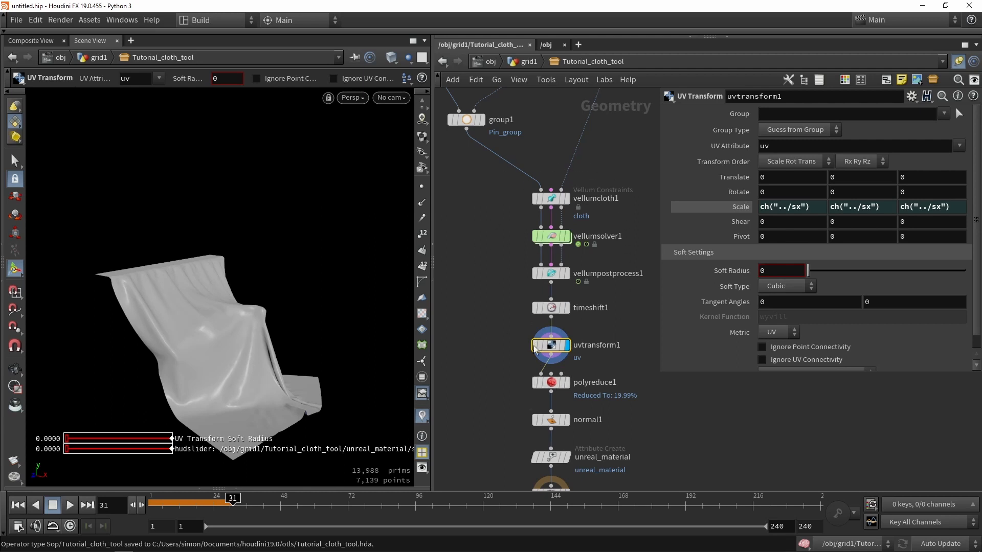
scroll(517, 349, down, 2)
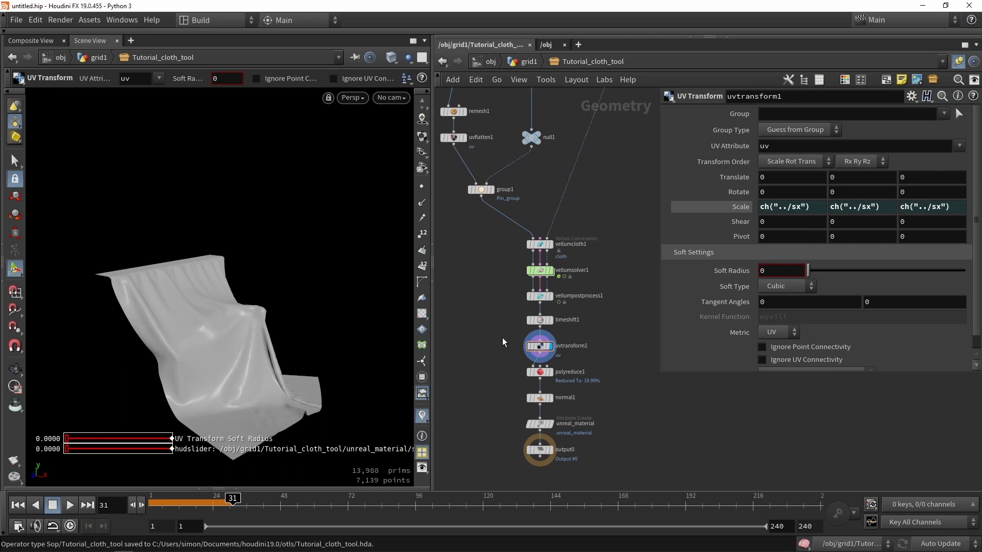
scroll(502, 338, down, 2)
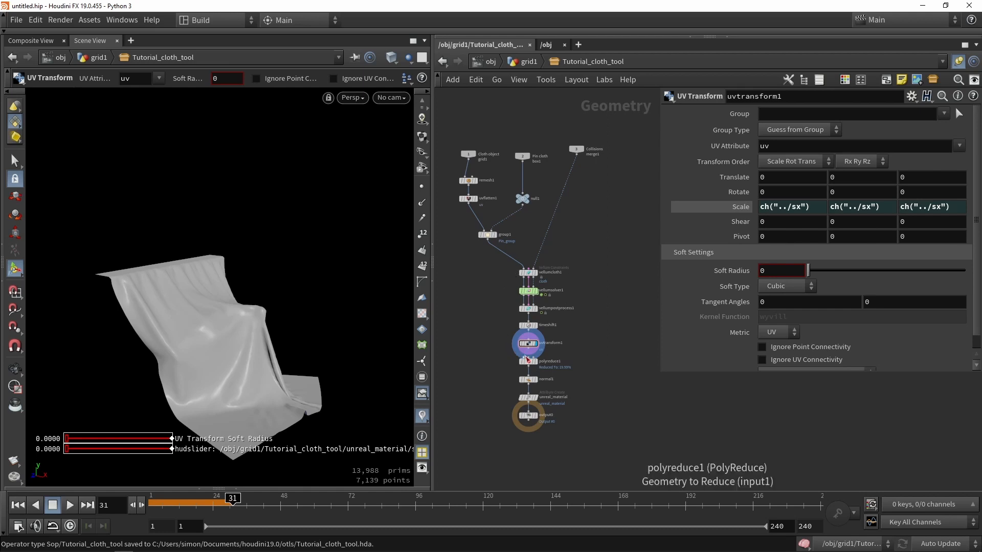
scroll(531, 353, up, 2)
scroll(530, 343, up, 2)
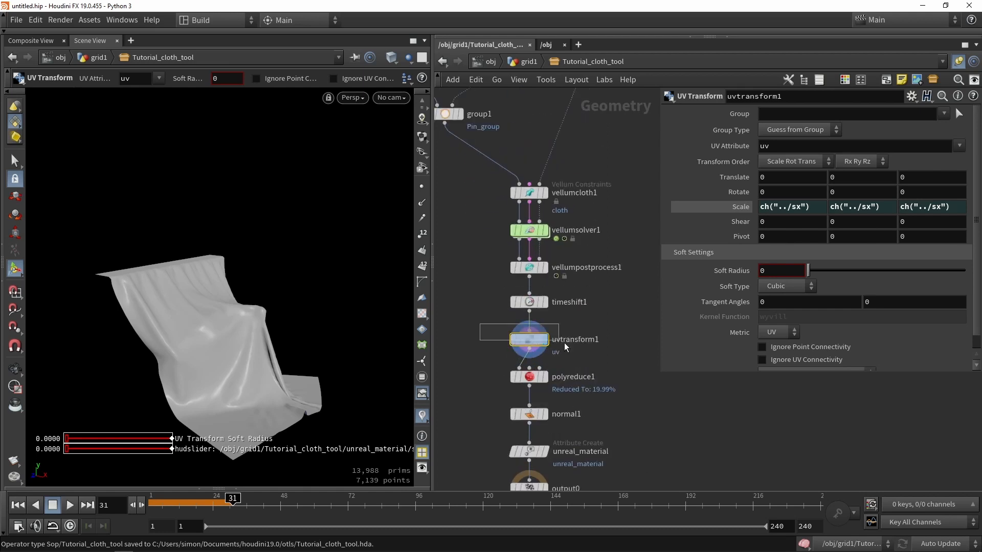
Save the rewired Tutorial cloth tool asset and rebuild its actor in Unreal Engine
click(90, 21)
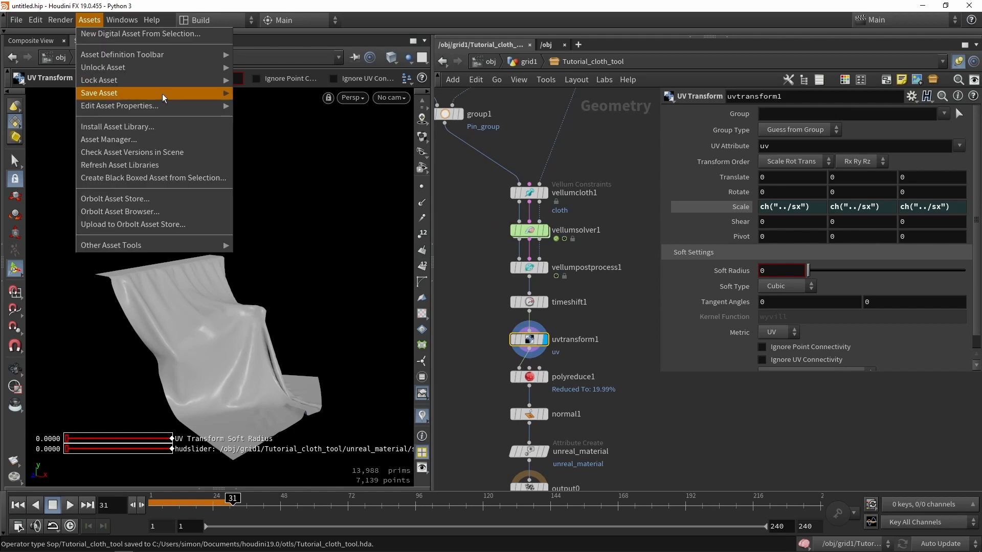
mouse_move(154, 93)
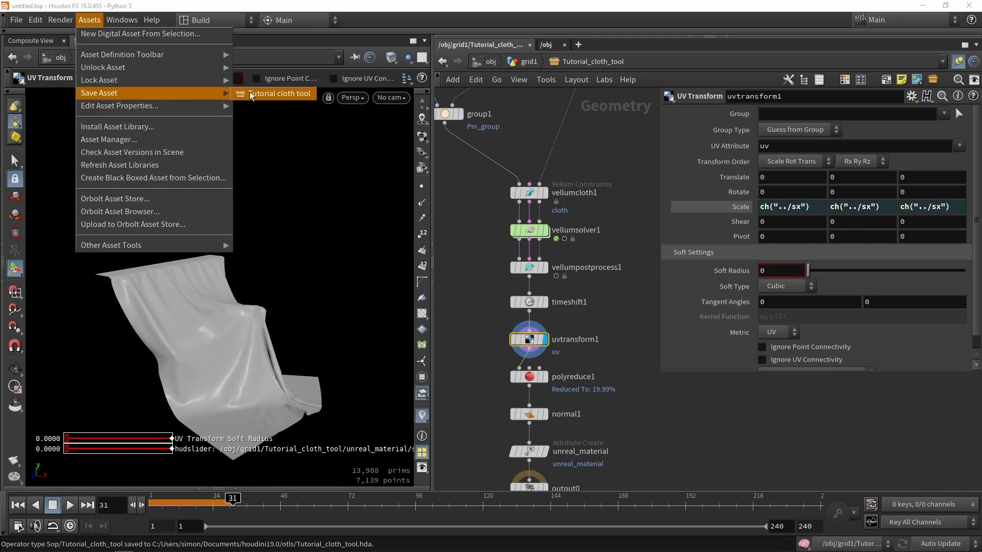
click(271, 93)
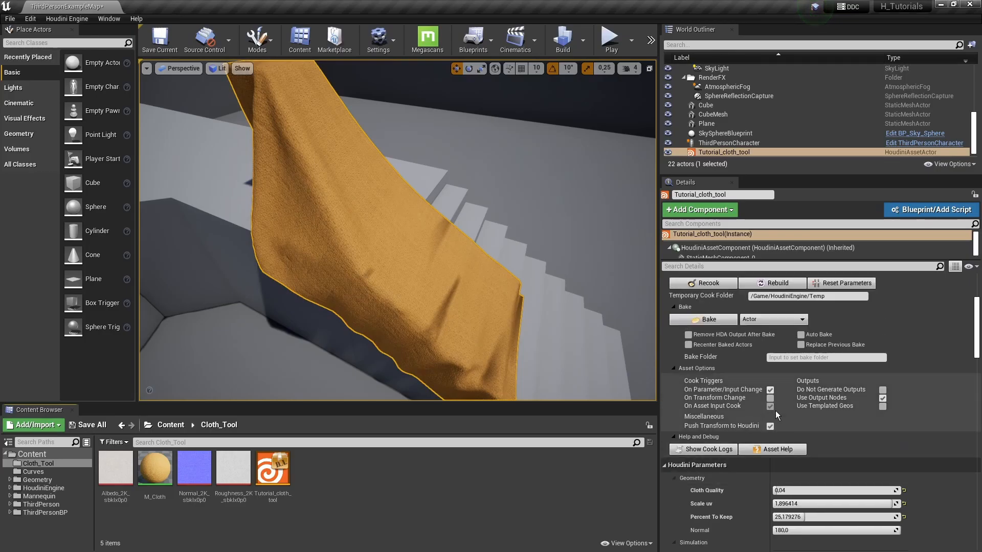
scroll(775, 410, up, 5)
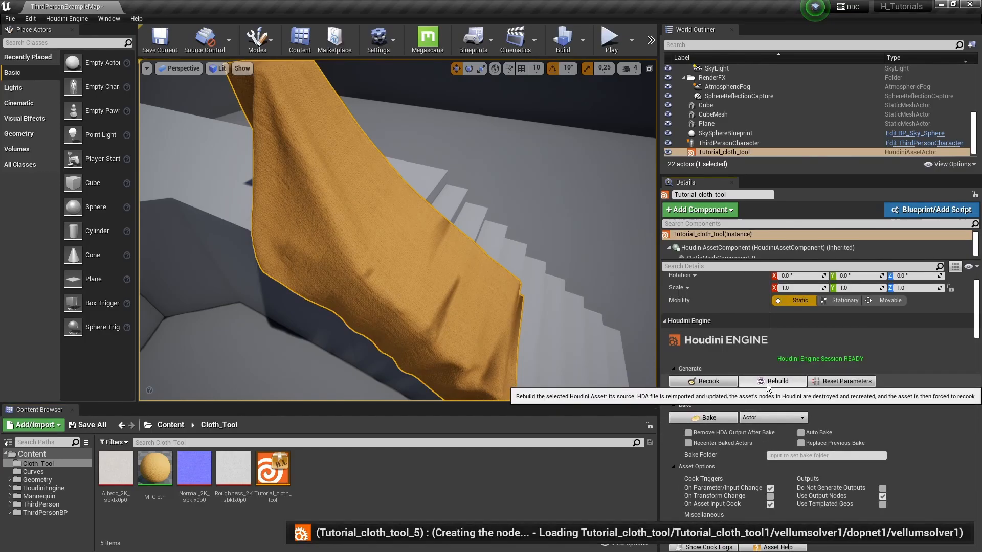
scroll(723, 416, down, 6)
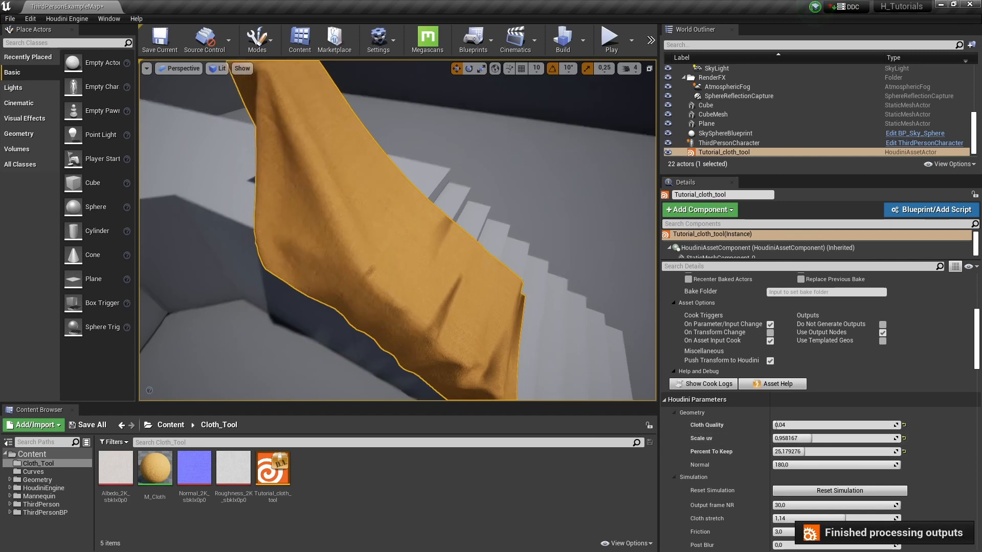
Adjust the cloth tool's Scale uv to about 1.21 and 1.29, inspecting the fabric texture and the draped cloth
right_drag(425, 208, 409, 232)
drag(799, 436, 802, 437)
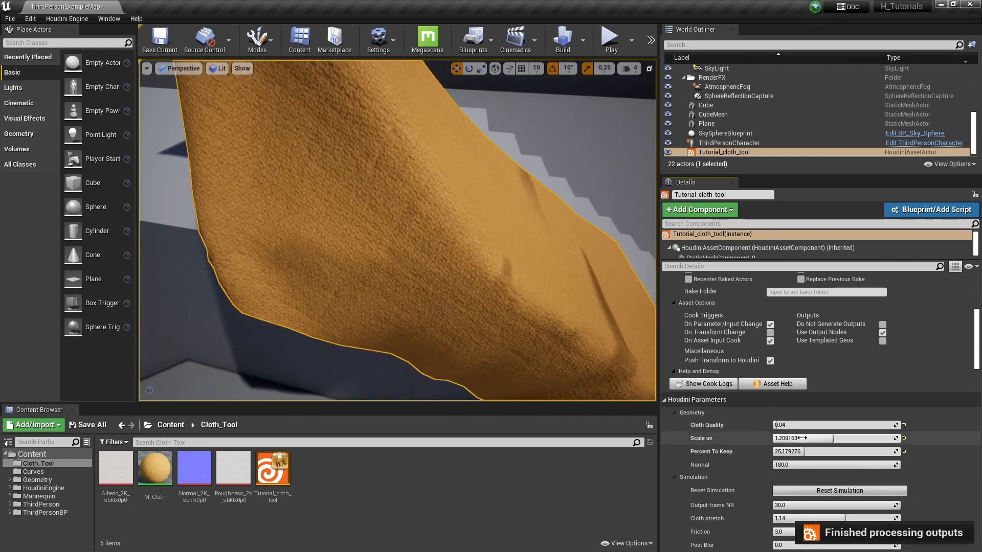
drag(878, 439, 887, 439)
right_drag(460, 266, 451, 287)
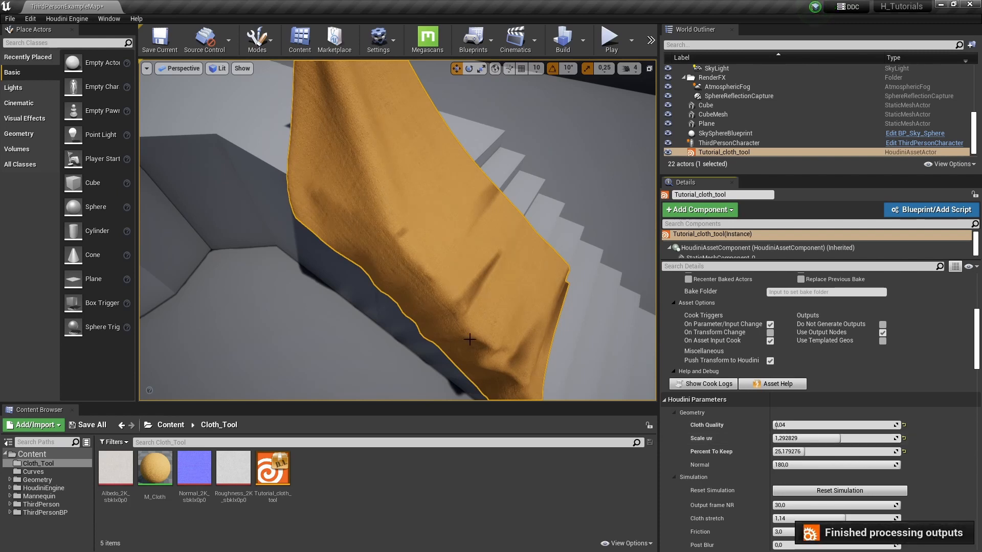
mouse_move(496, 330)
right_down()
mouse_move(450, 328)
mouse_move(460, 343)
mouse_move(460, 312)
mouse_move(481, 333)
mouse_move(500, 334)
right_up()
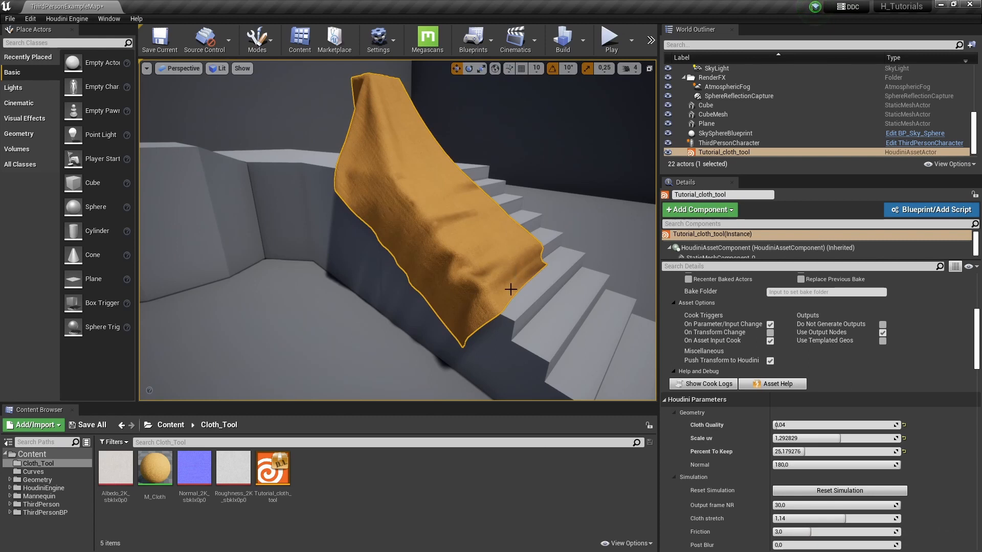
mouse_move(530, 236)
right_down()
mouse_move(532, 271)
mouse_move(530, 235)
right_up()
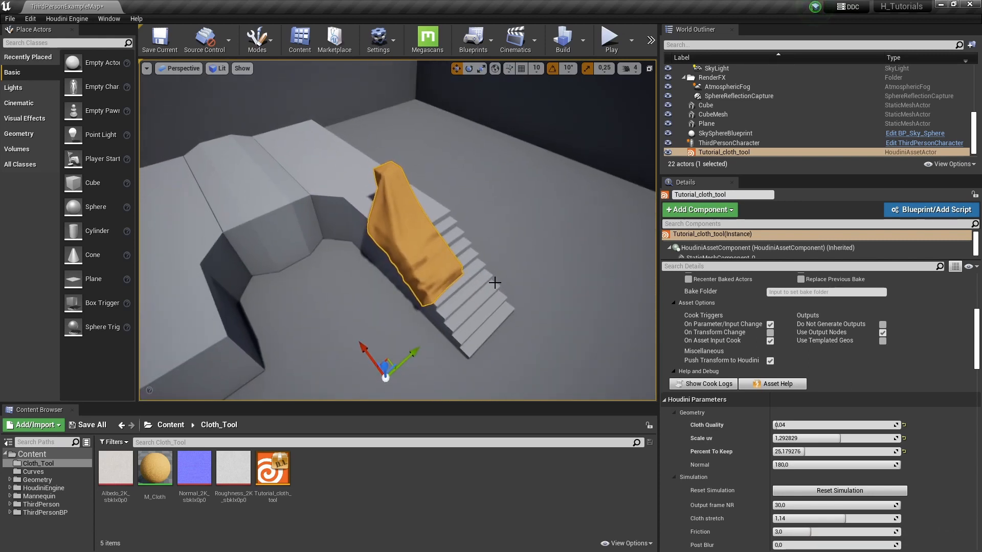
scroll(504, 293, up, 4)
scroll(522, 250, down, 4)
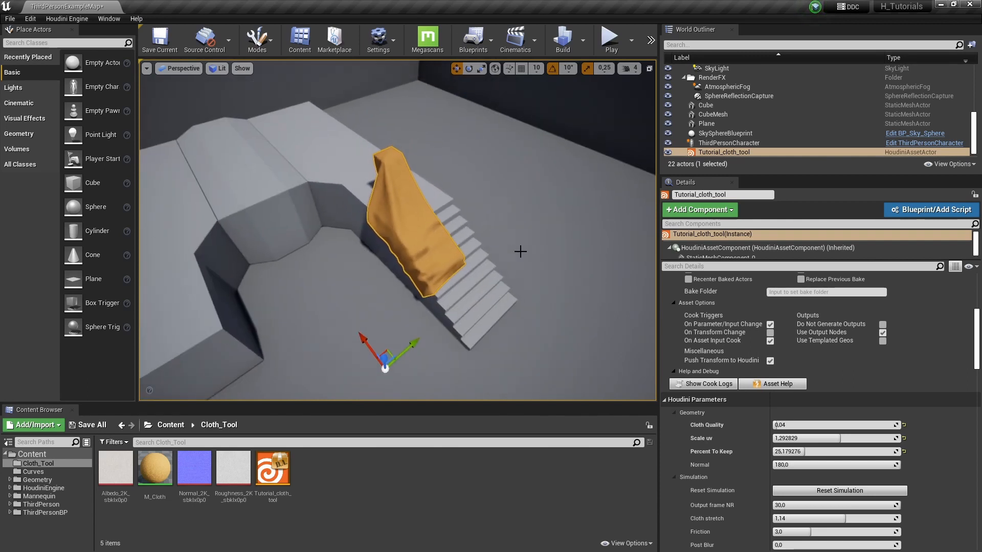
Unhide the hidden actors, then move and rotate the plane so it floats diagonally beside the stairs
key(ctrl+h)
click(378, 166)
key(d)
right_drag(388, 189, 346, 188)
right_drag(413, 226, 418, 220)
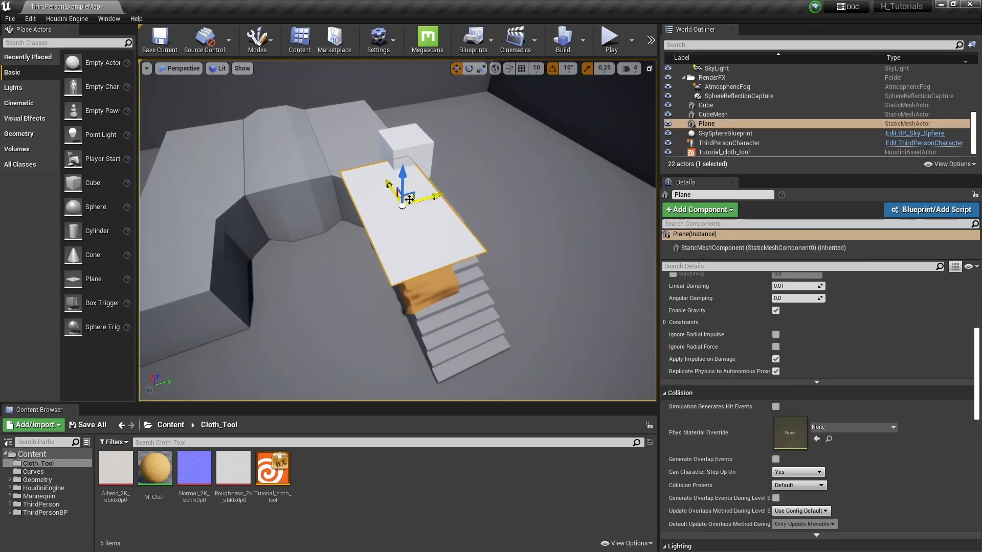
drag(410, 200, 522, 284)
key(e)
drag(515, 342, 521, 342)
key(w)
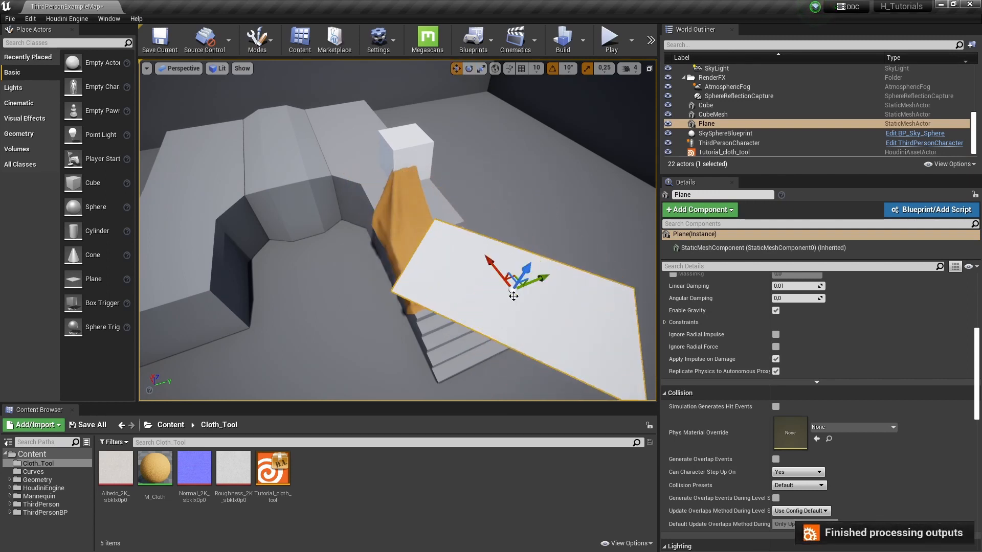
drag(510, 280, 509, 225)
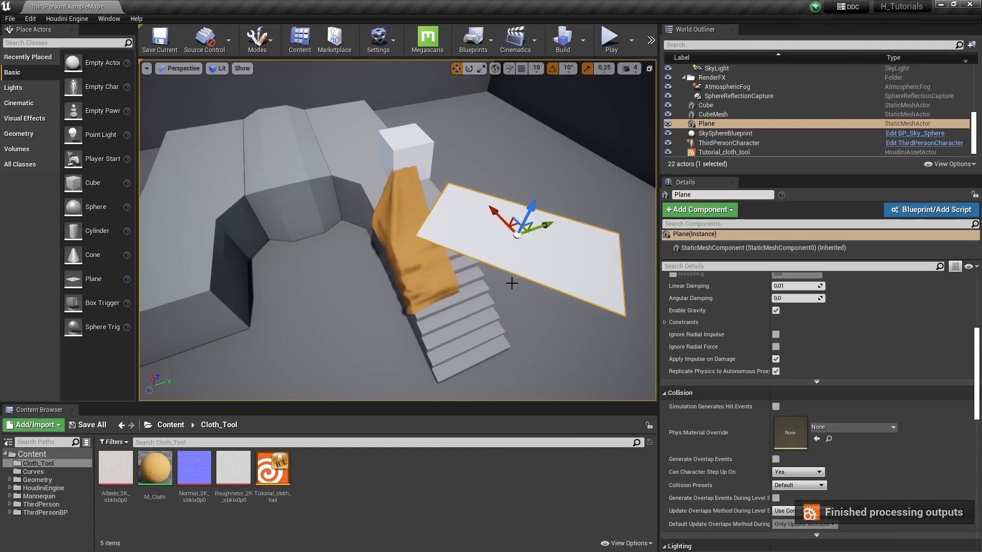
Reset the simulation of the Tutorial_cloth_tool actor so the cloth is solved from the moved plane
key(s)
right_drag(511, 283, 527, 289)
click(374, 241)
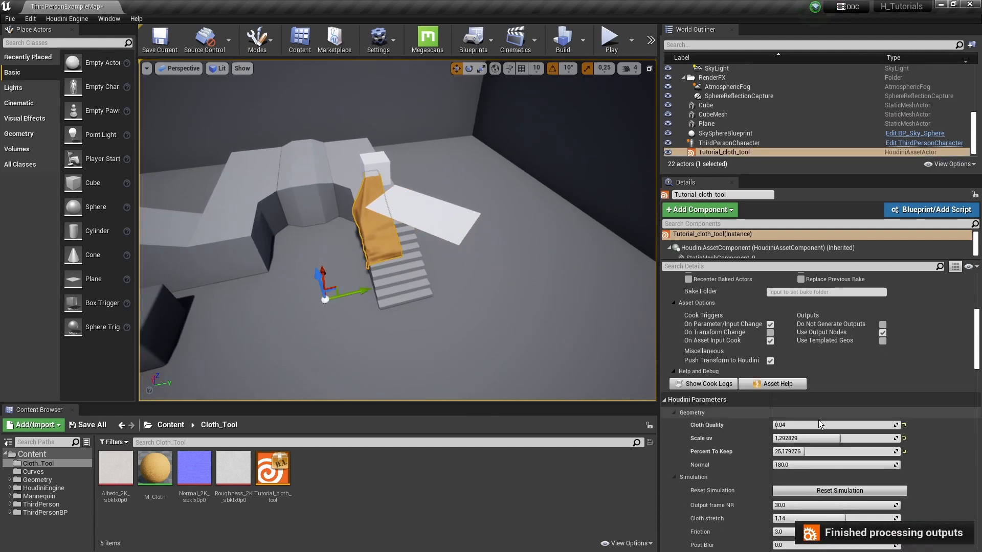
scroll(821, 425, down, 4)
click(849, 393)
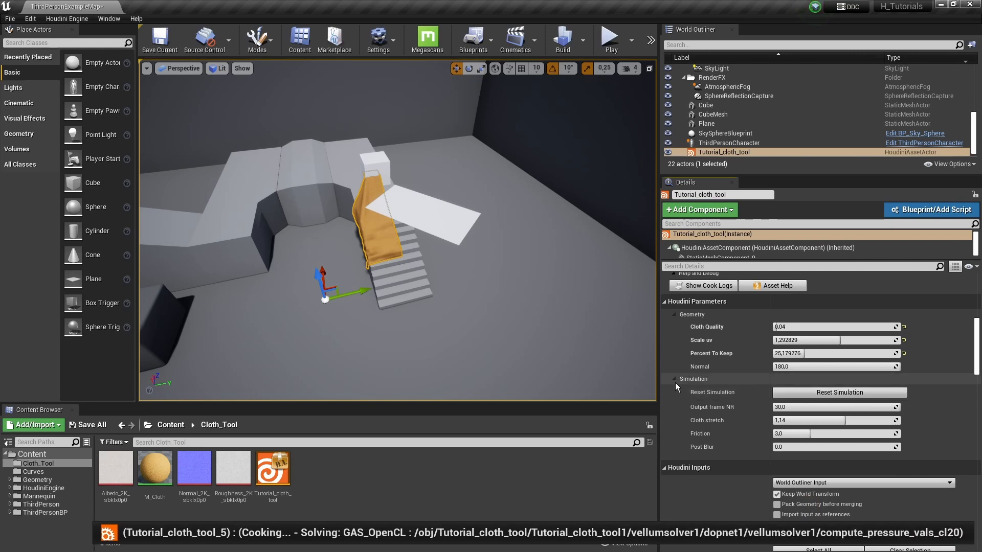
Inspect the draped cloth on the stairs and set the cloth tool's Output frame NR to 40
right_drag(479, 340, 501, 219)
key(w)
key(s)
key(a)
key(w)
key(w)
key(s)
key(s)
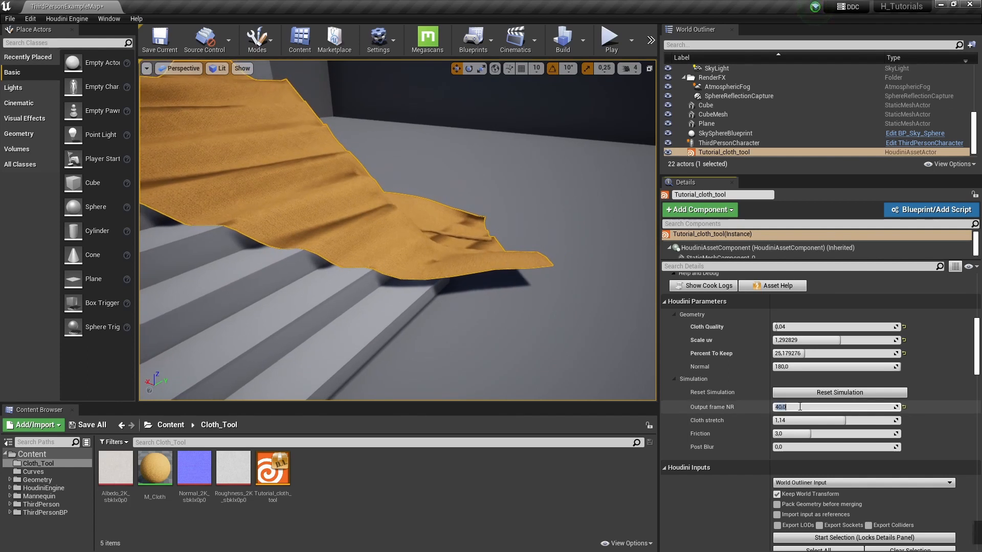
key(Return)
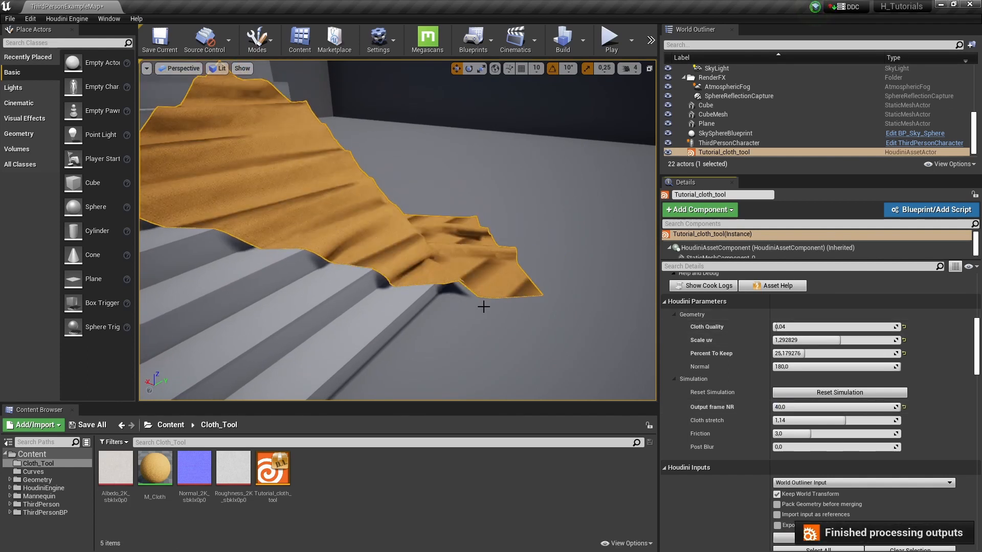
Examine the cloth's shadows from several angles and rotate the Light Source directional light
key(s)
right_drag(484, 306, 506, 302)
key(d)
key(w)
key(s)
key(a)
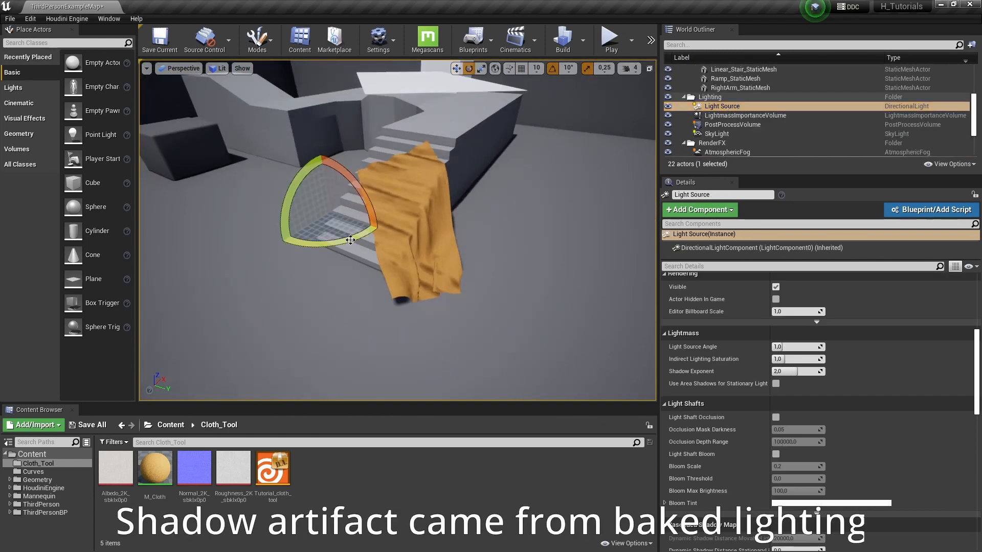
mouse_move(353, 244)
mouse_down()
mouse_move(278, 322)
mouse_move(351, 241)
mouse_up()
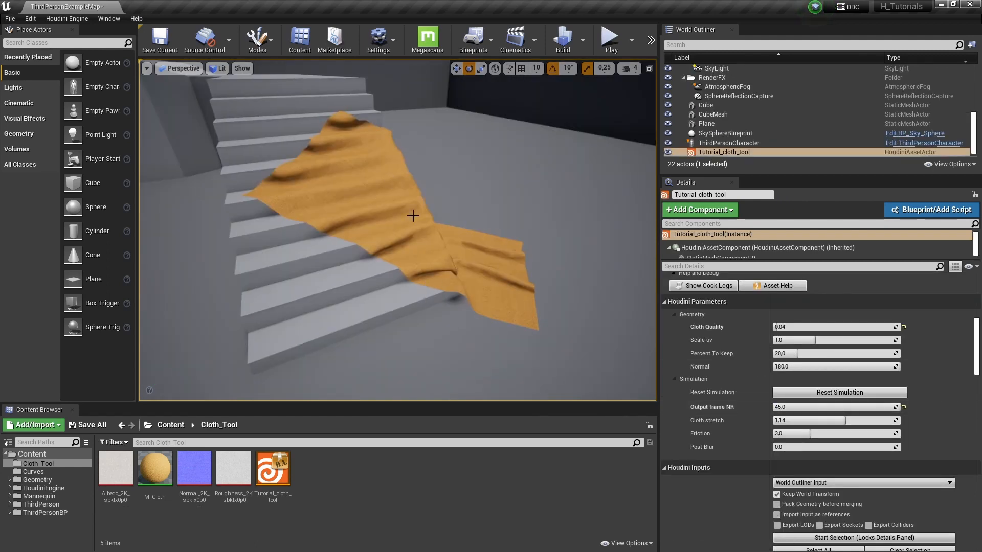
Bake the Tutorial_cloth_tool output to a static mesh actor using the Actor bake option
key(d)
right_drag(413, 216, 473, 205)
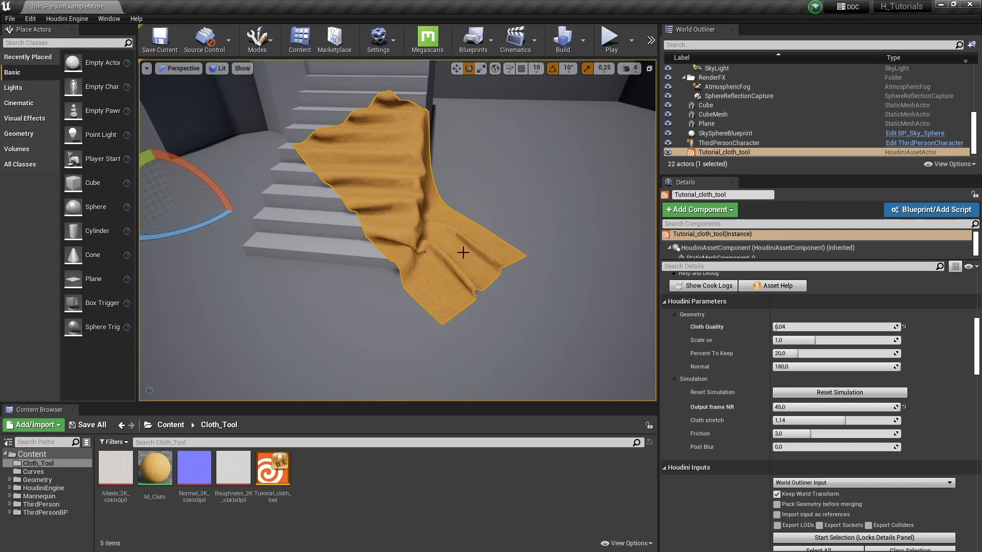
scroll(717, 384, up, 5)
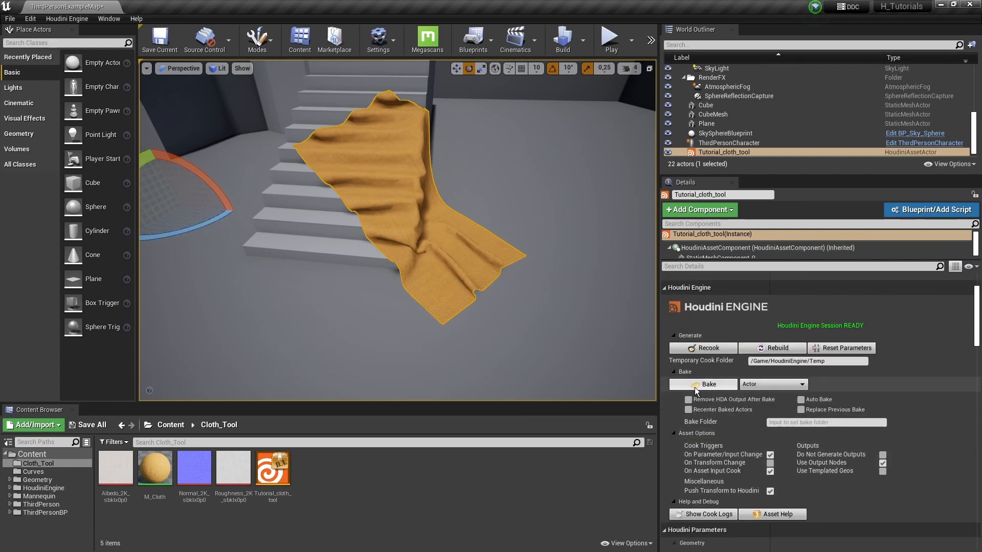
click(718, 386)
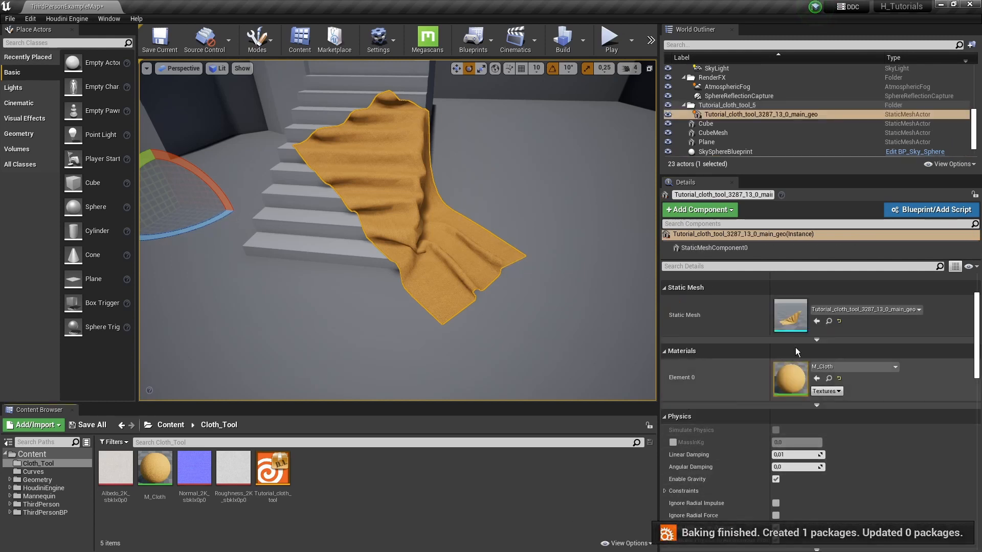
Open the baked cloth mesh from the HoudiniEngine/Bake folder, inspect it in the mesh editor, and return to the level
double_click(43, 488)
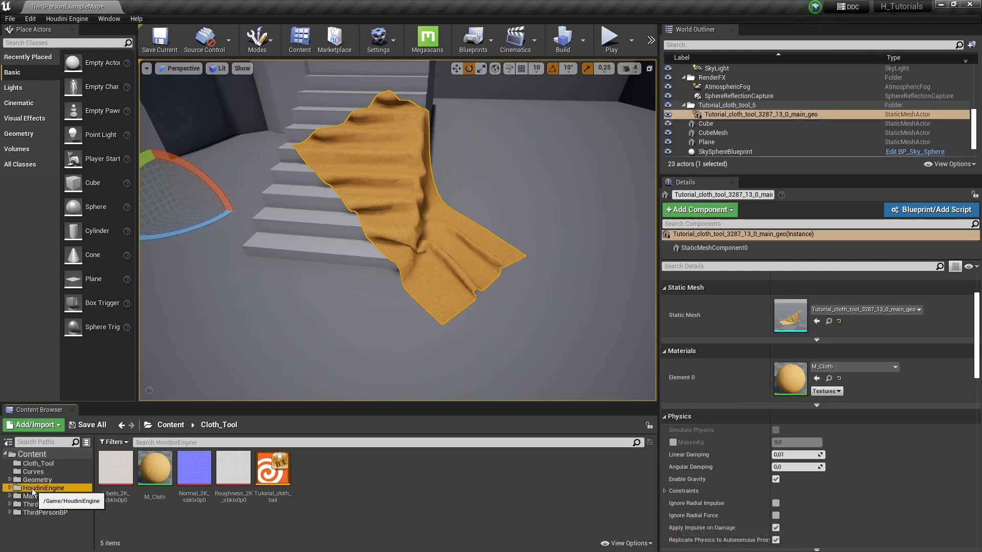
double_click(115, 467)
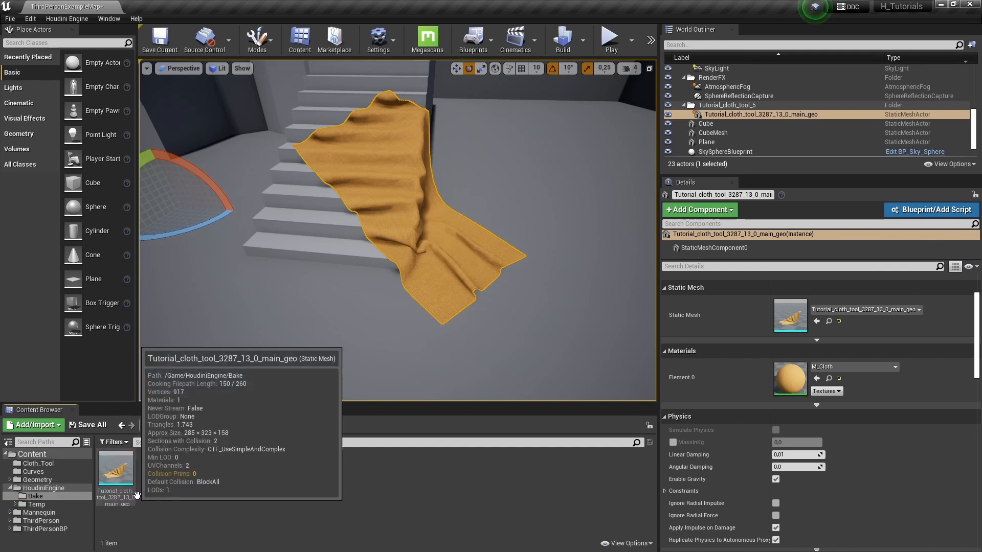
click(119, 472)
double_click(119, 472)
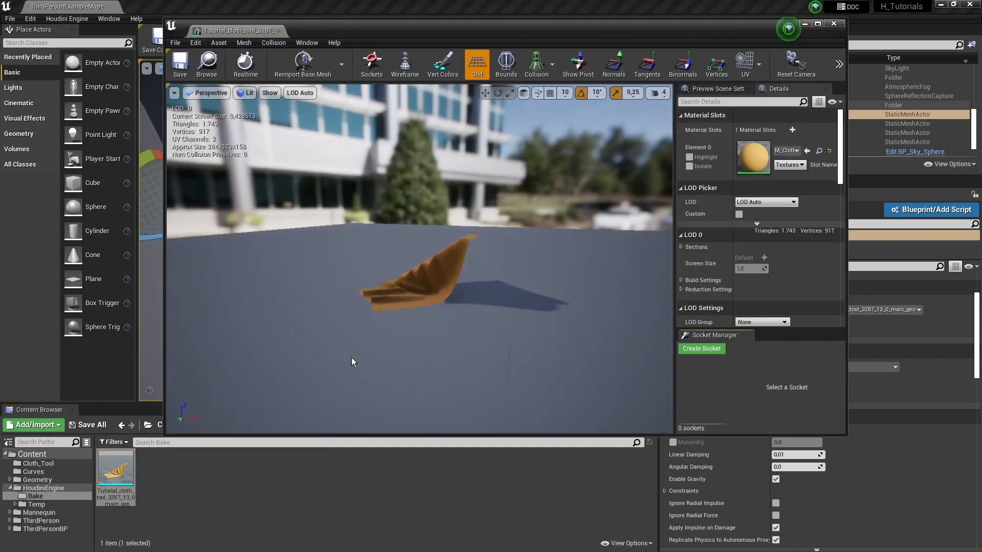
drag(474, 287, 475, 286)
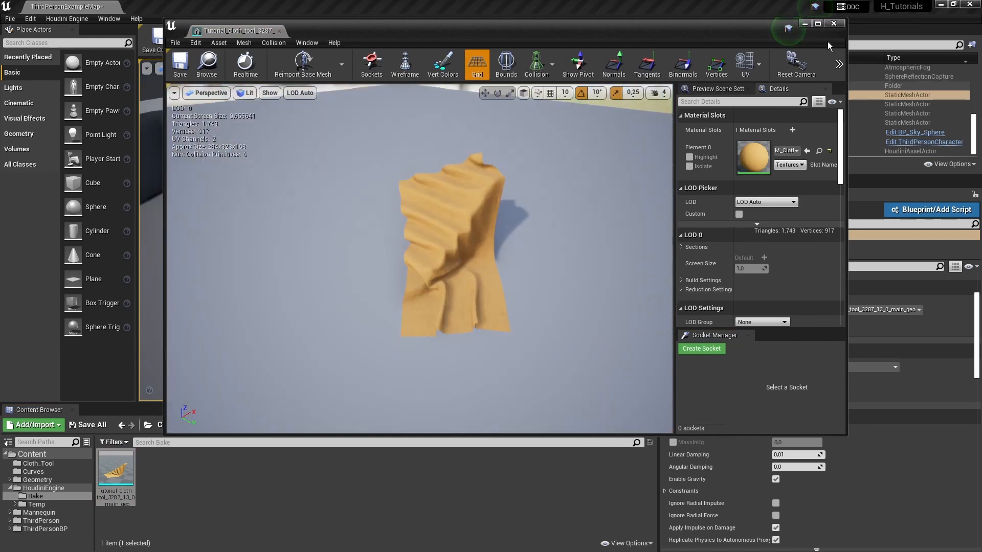
click(834, 24)
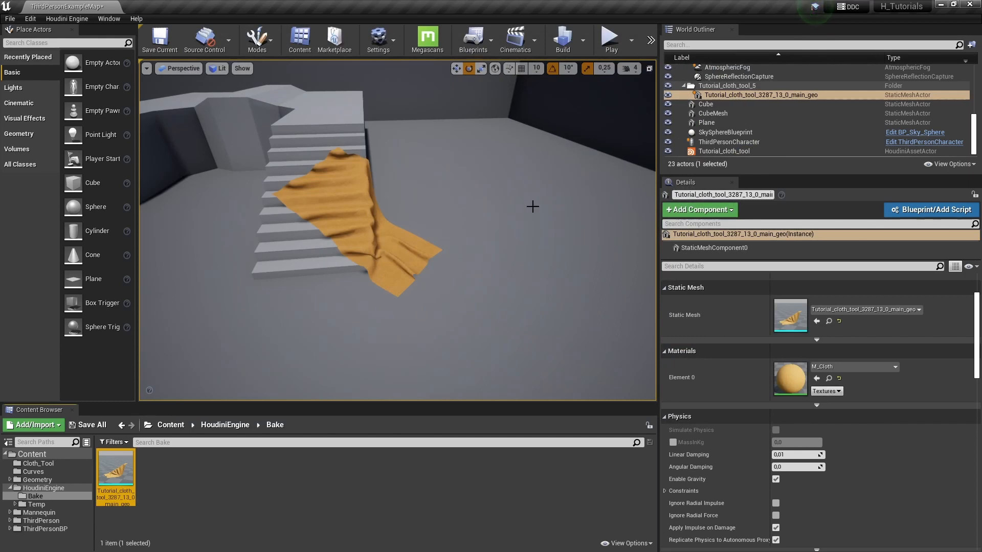
right_drag(534, 235, 419, 235)
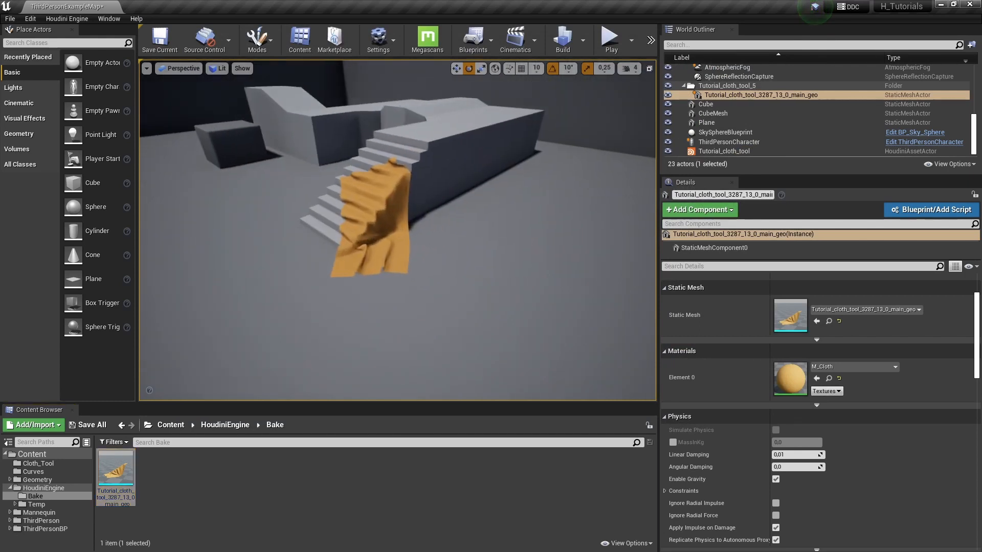